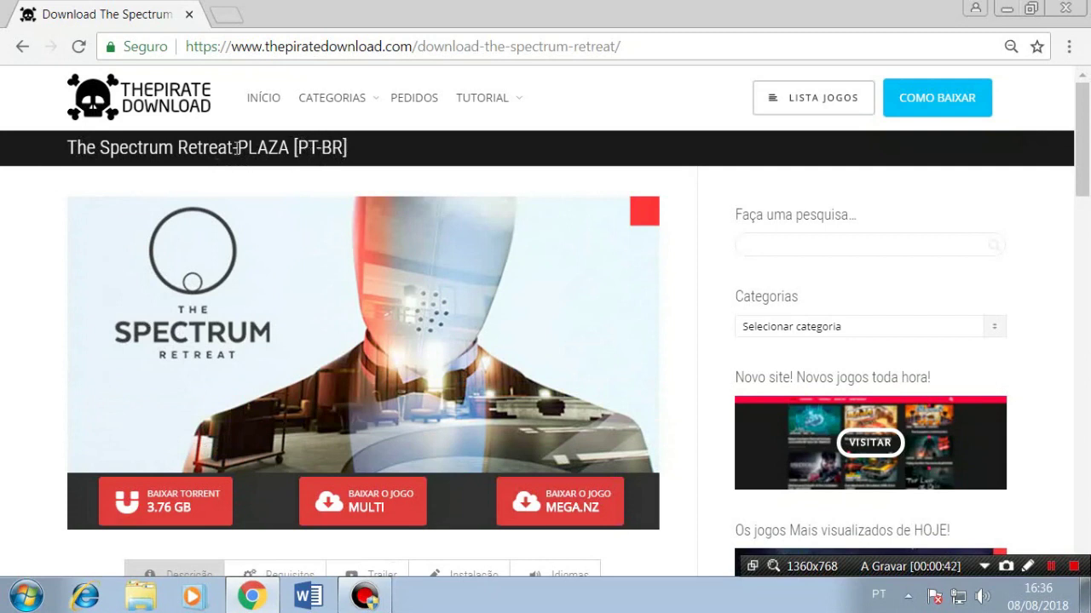
- Examine the minimum and recommended system requirements on The Spectrum Retreat's download page
scroll(397, 554, "down", 2)
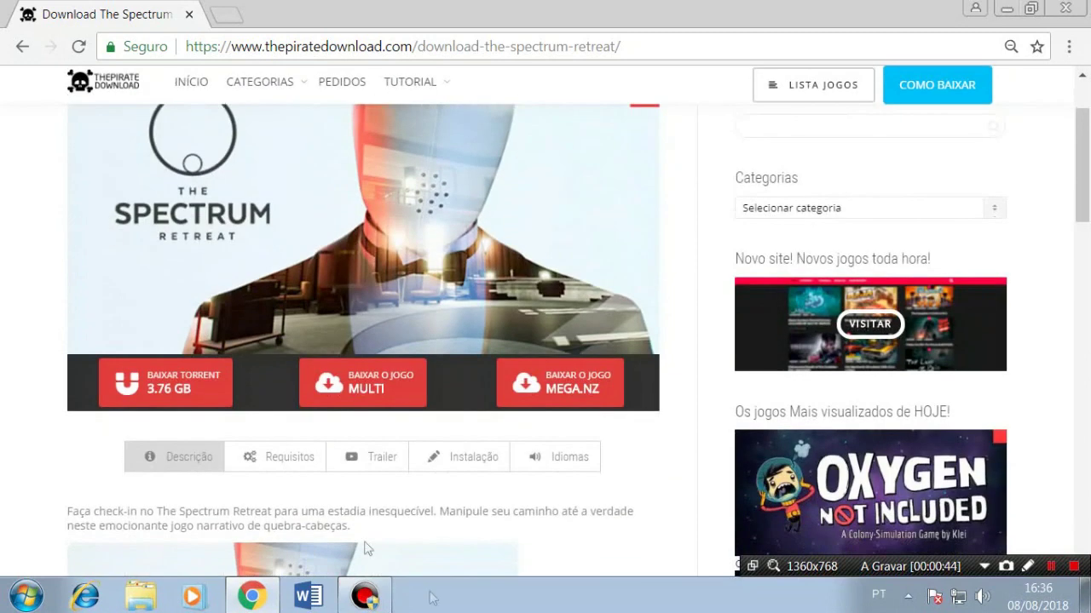
scroll(440, 596, "down", 1)
left_click(293, 383)
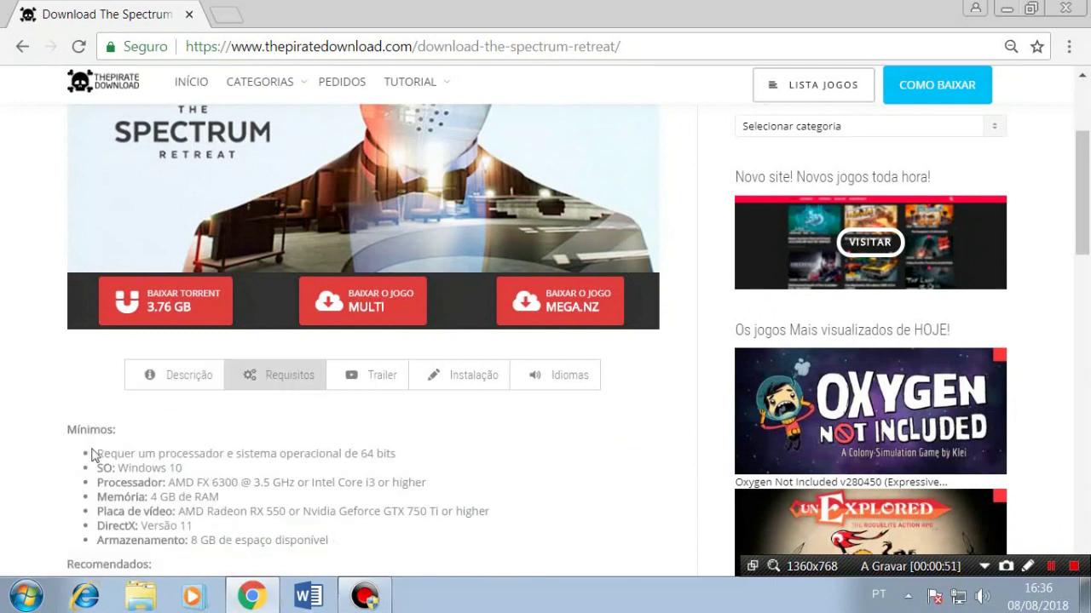
left_click_drag(397, 453, 247, 453)
left_click(247, 453)
scroll(358, 512, "down", 1)
scroll(203, 360, "down", 1)
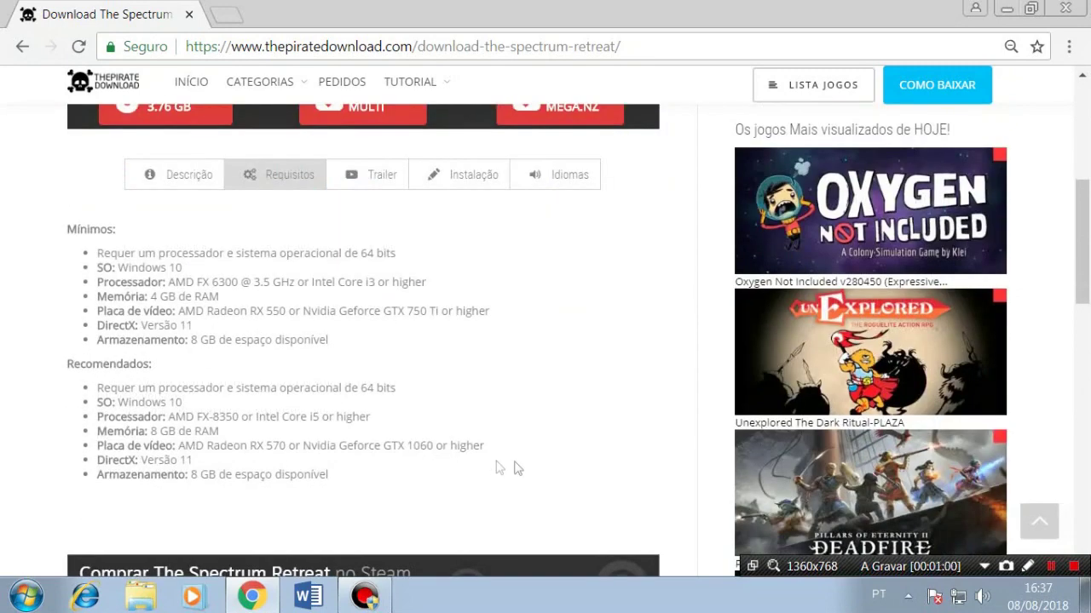
scroll(499, 467, "down", 3)
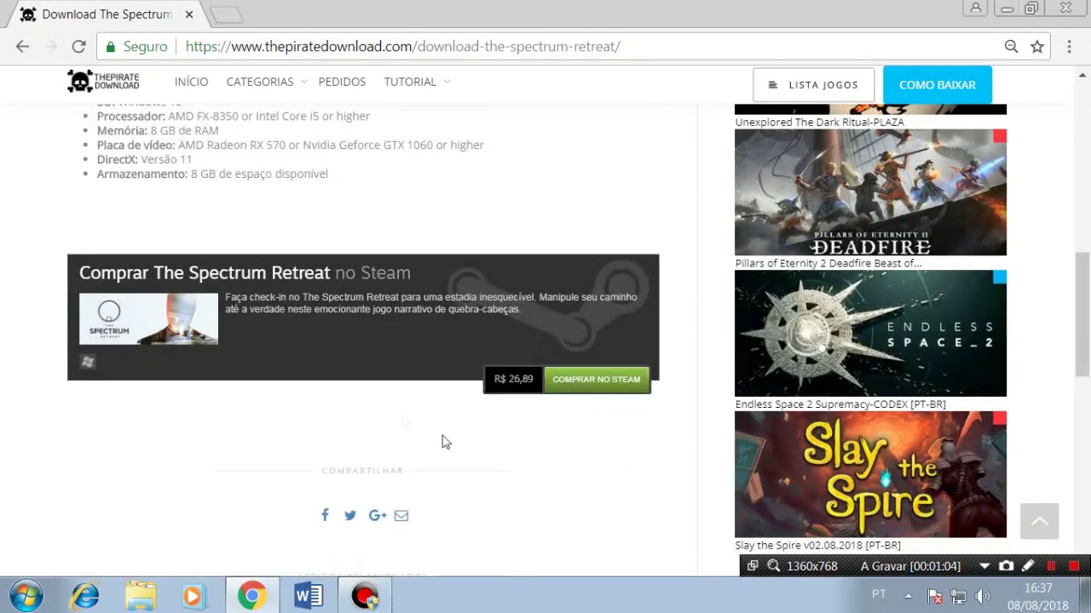
scroll(510, 387, "up", 6)
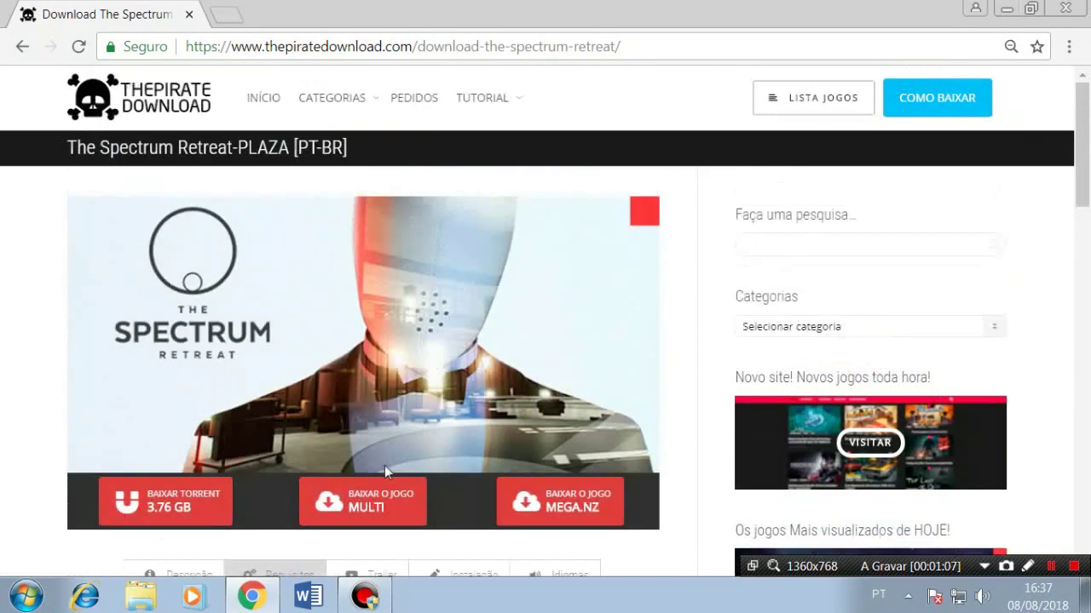
- View the language information for The Spectrum Retreat and close the browser
scroll(477, 537, "down", 1)
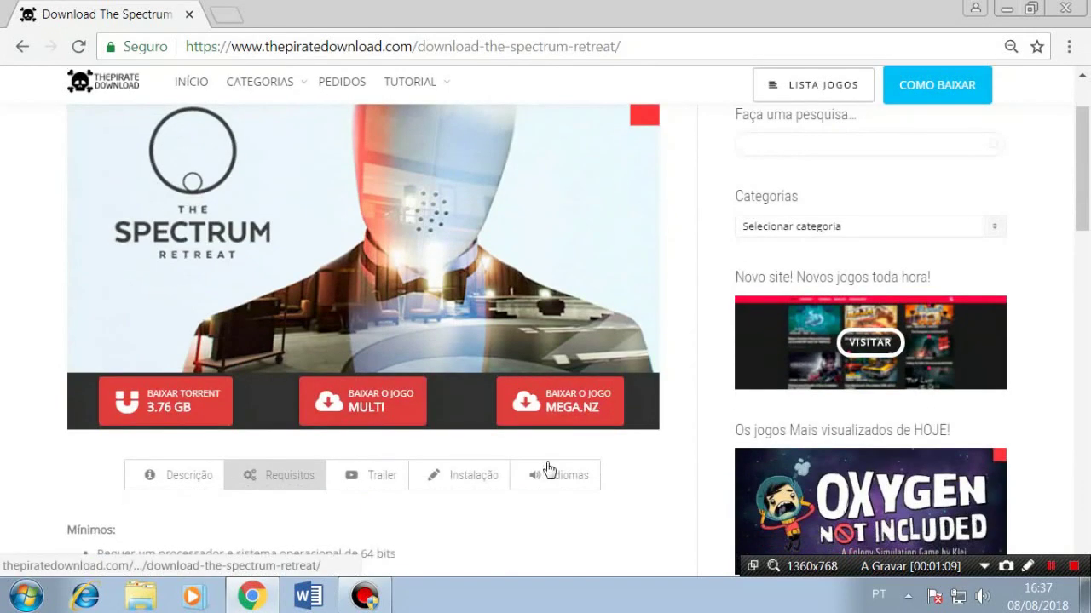
left_click(548, 469)
scroll(465, 522, "up", 1)
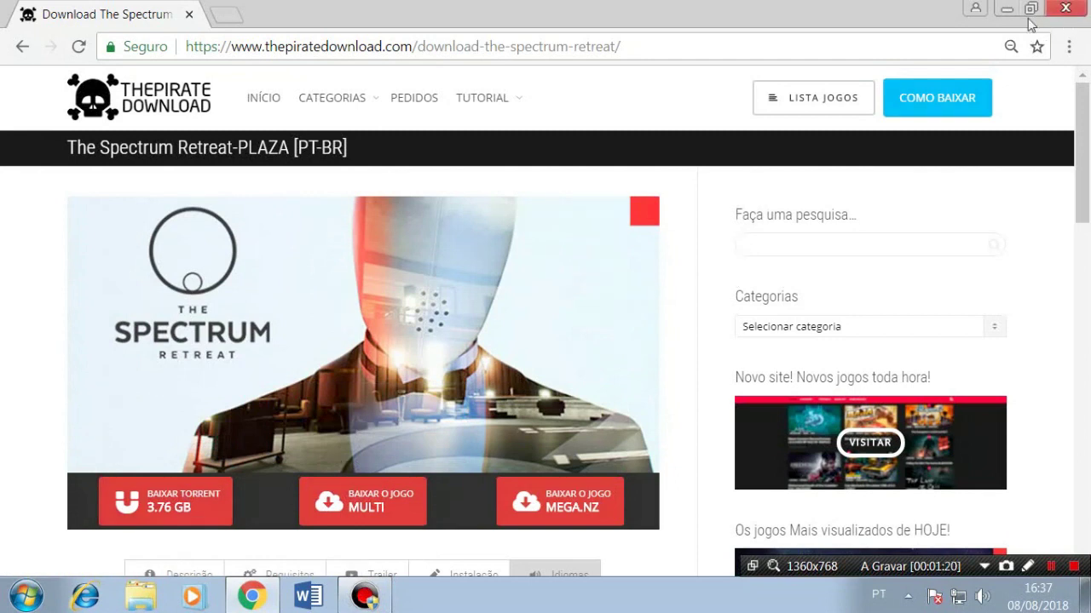
left_click(1065, 11)
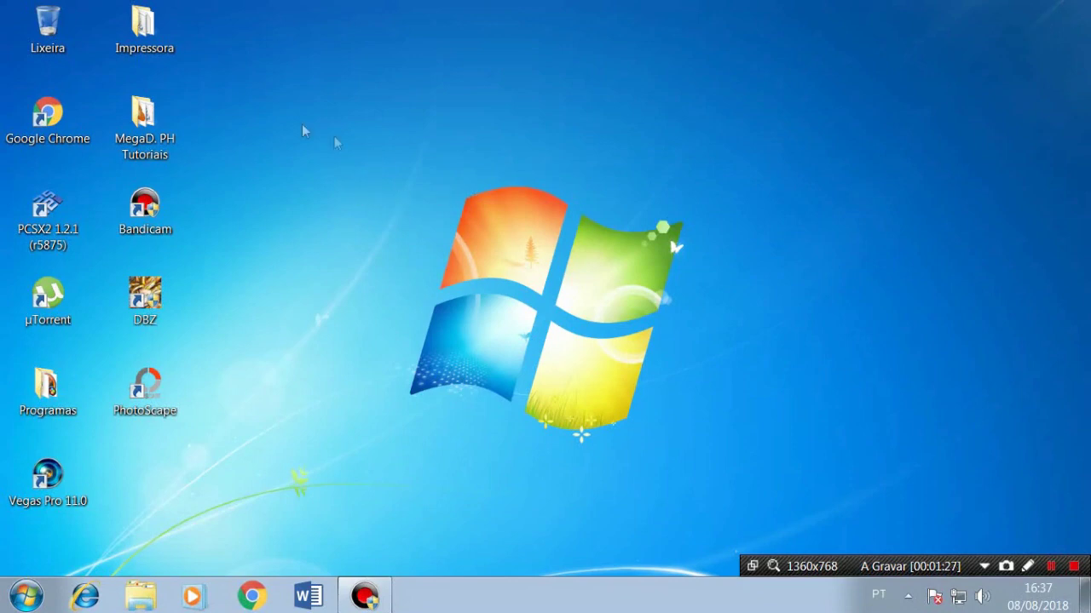
- Open the The.Spectrum.Retreat-PLAZA folder in Downloads
double_click(52, 35)
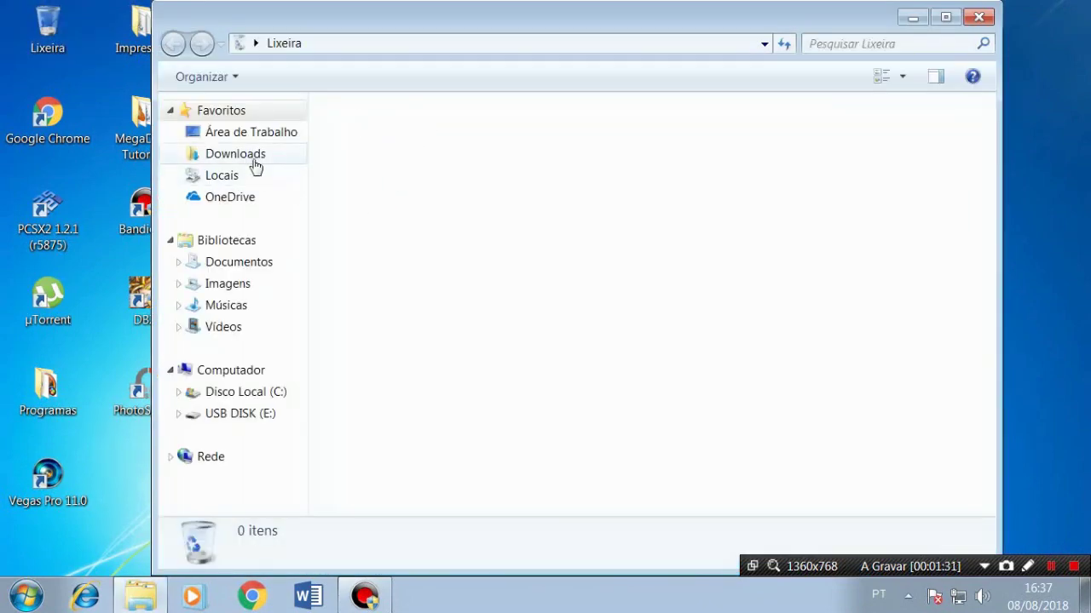
left_click(253, 162)
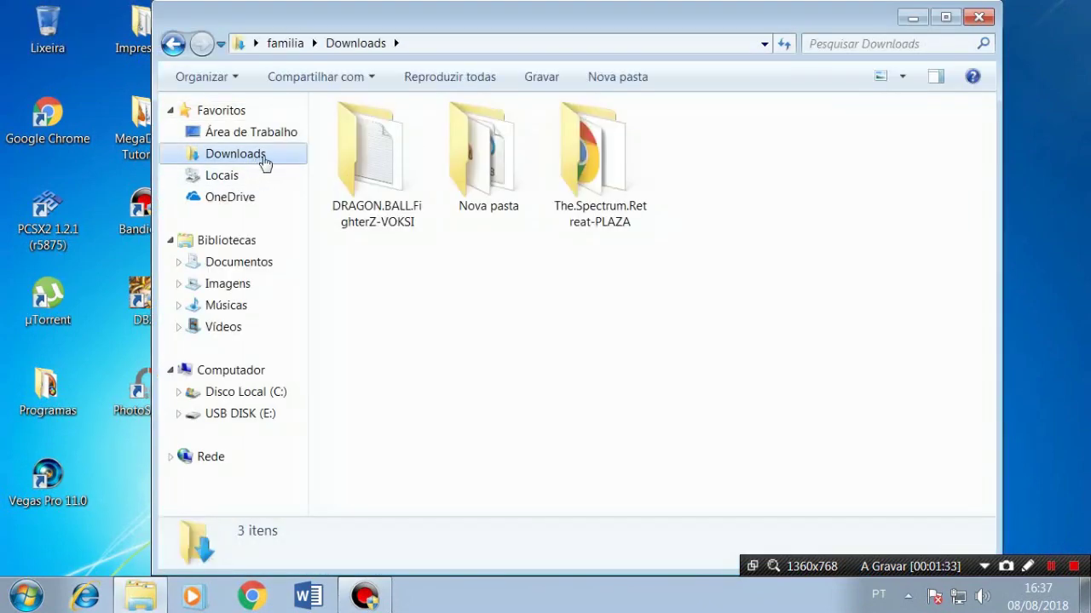
left_click(586, 204)
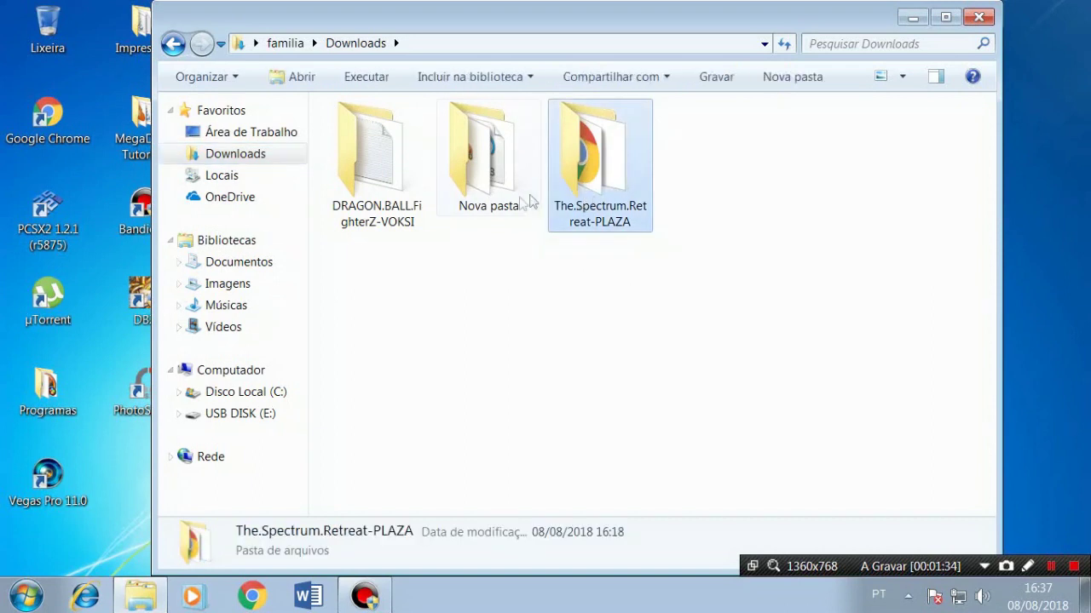
double_click(585, 198)
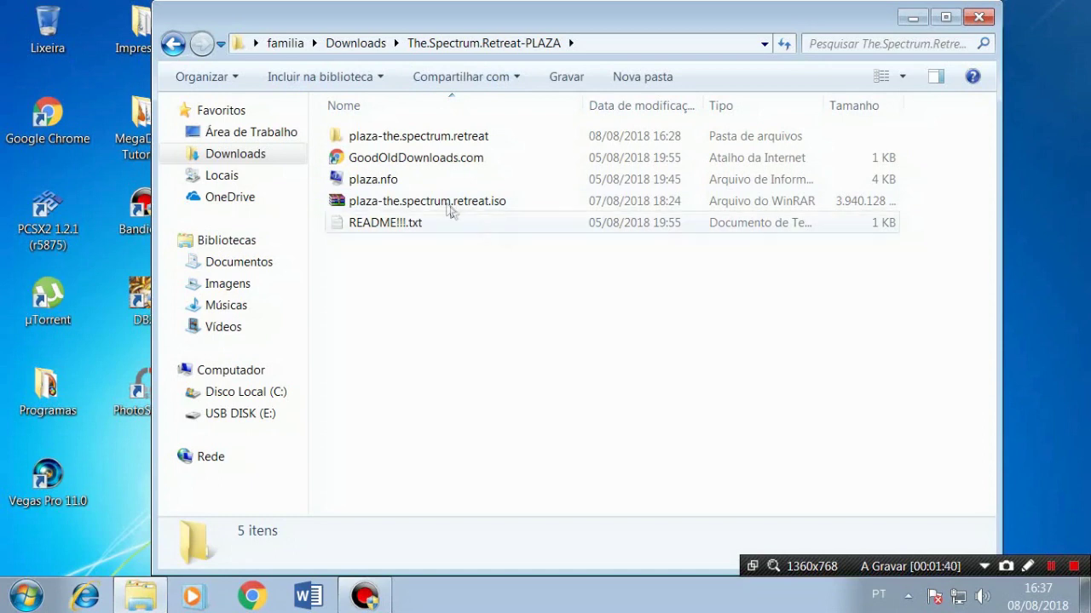
- Examine the downloaded files and the extraction options available for plaza-the.spectrum.retreat.iso
left_click(490, 203)
left_click(475, 263)
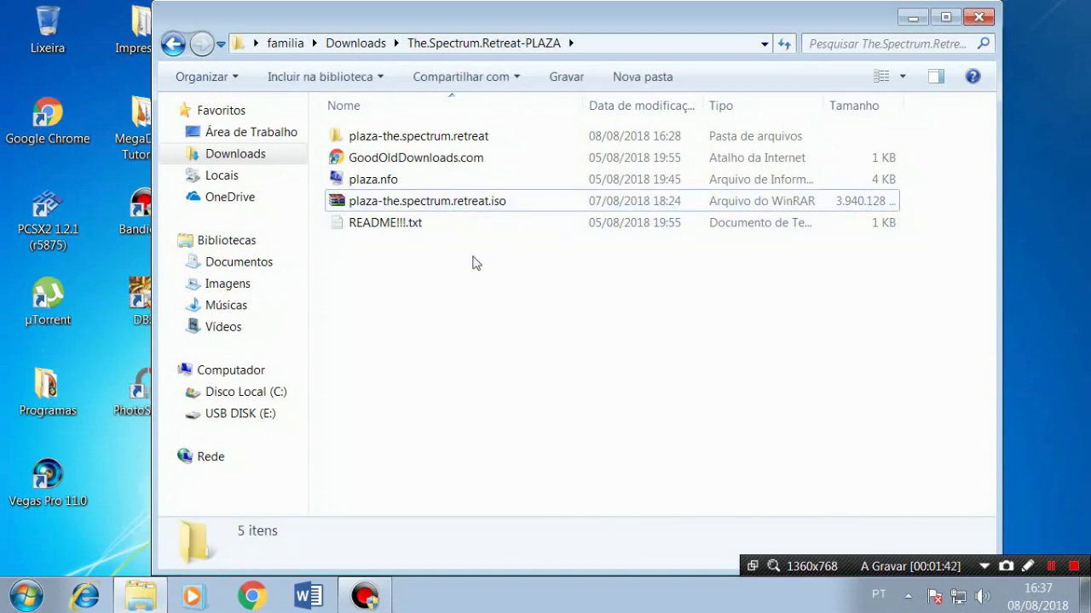
left_click(412, 225)
left_click(432, 291)
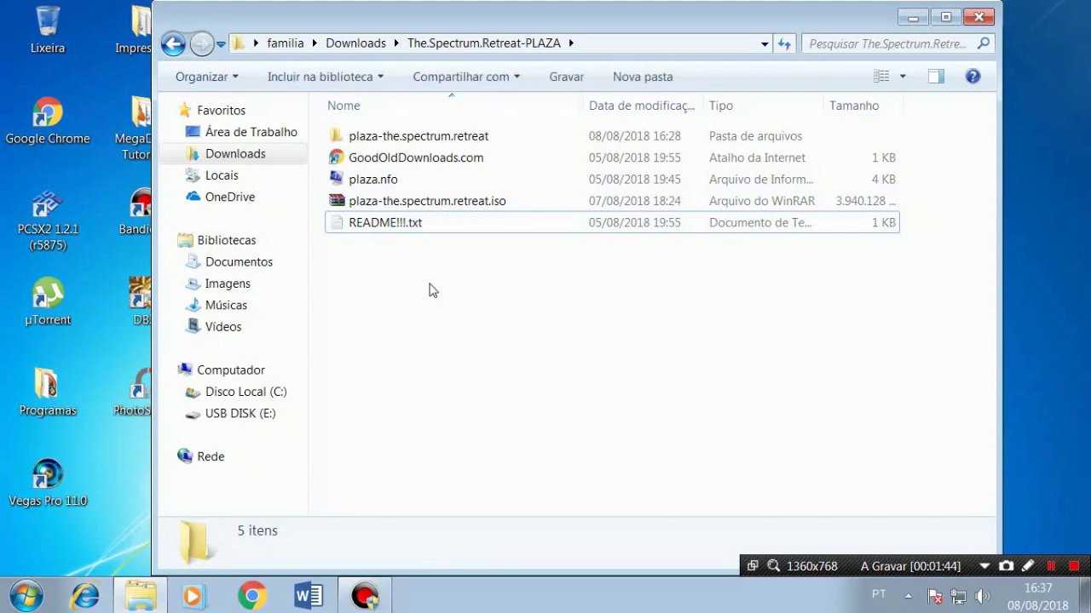
left_click(362, 202)
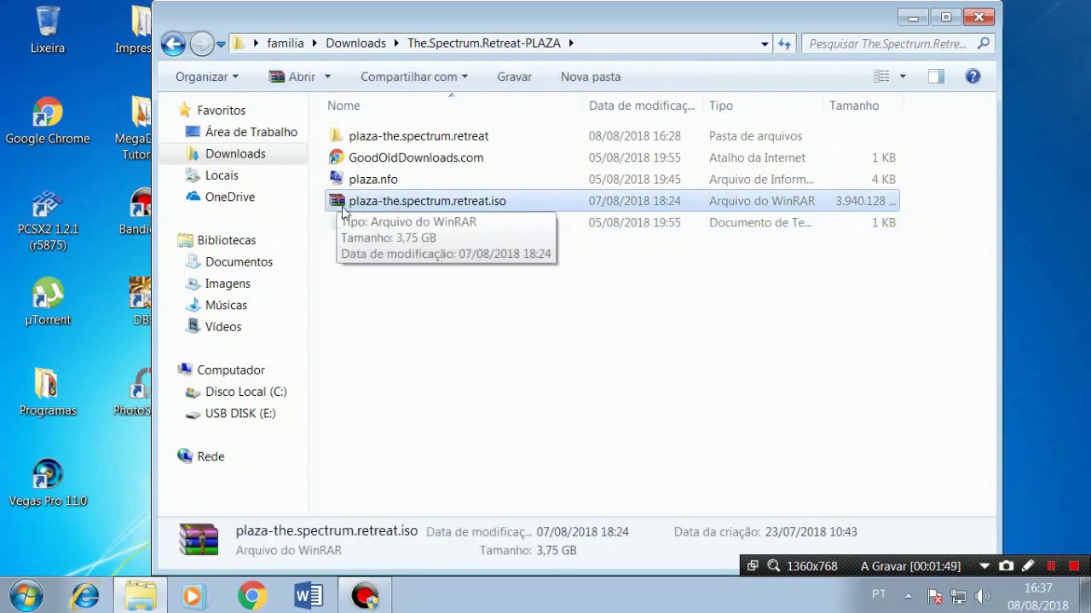
right_click(360, 211)
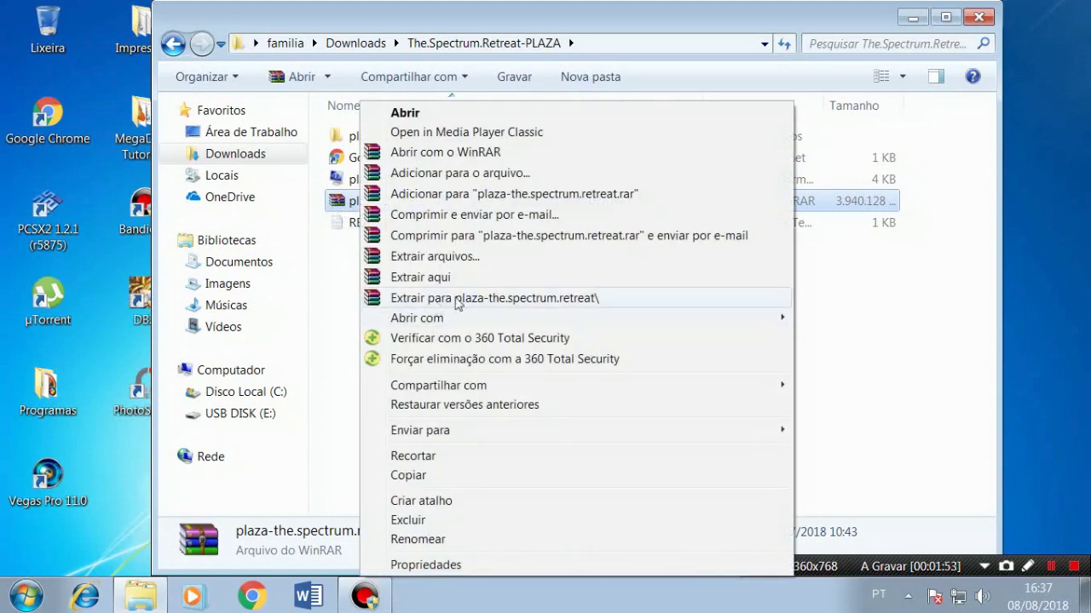
left_click(852, 305)
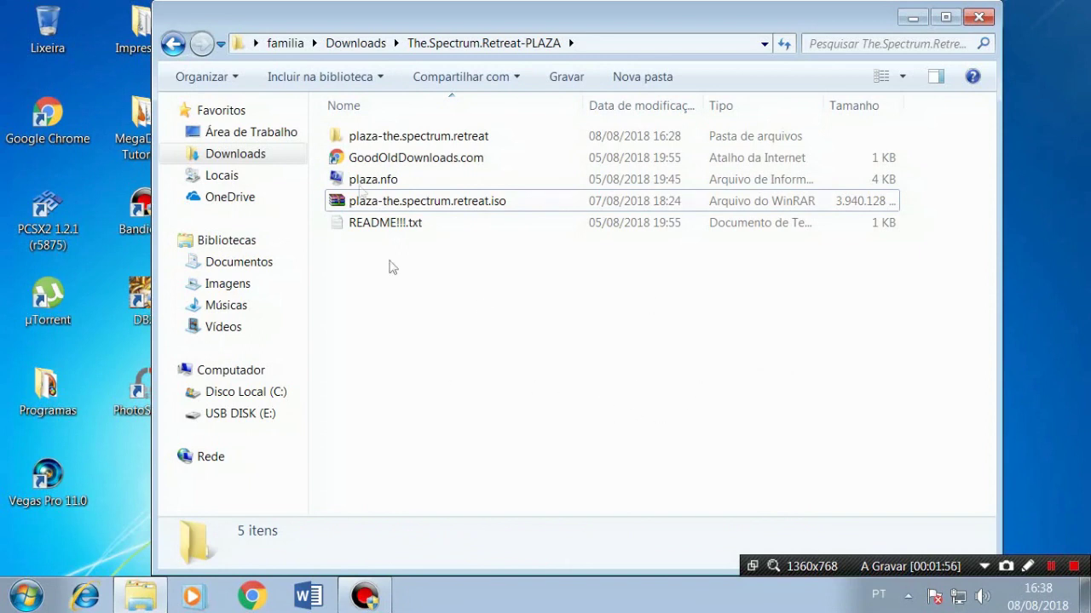
- Open the extracted plaza-the.spectrum.retreat folder and launch setup.exe
left_click(372, 150)
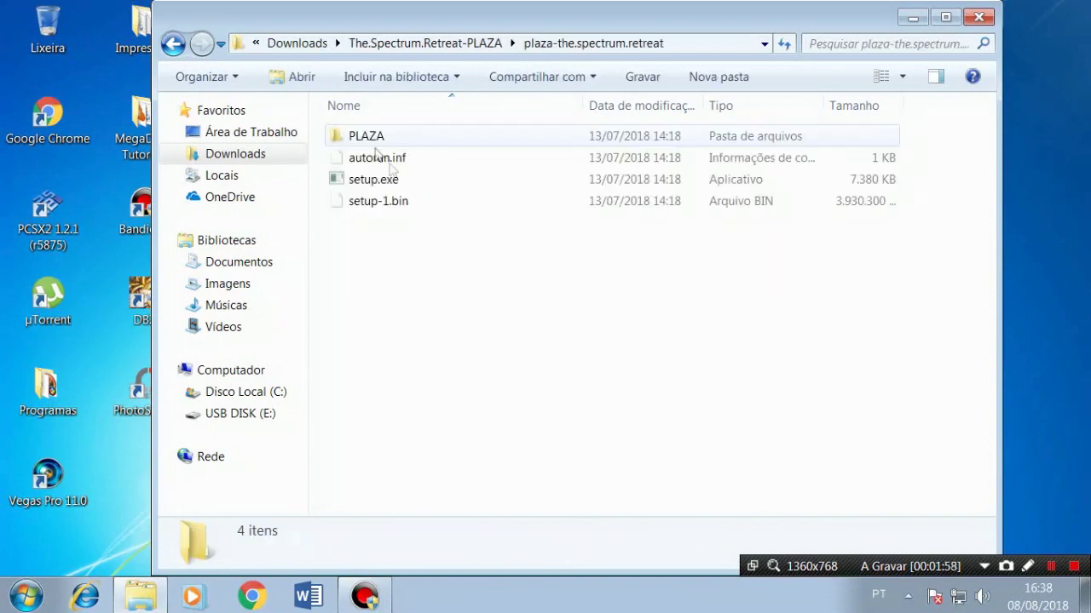
double_click(390, 182)
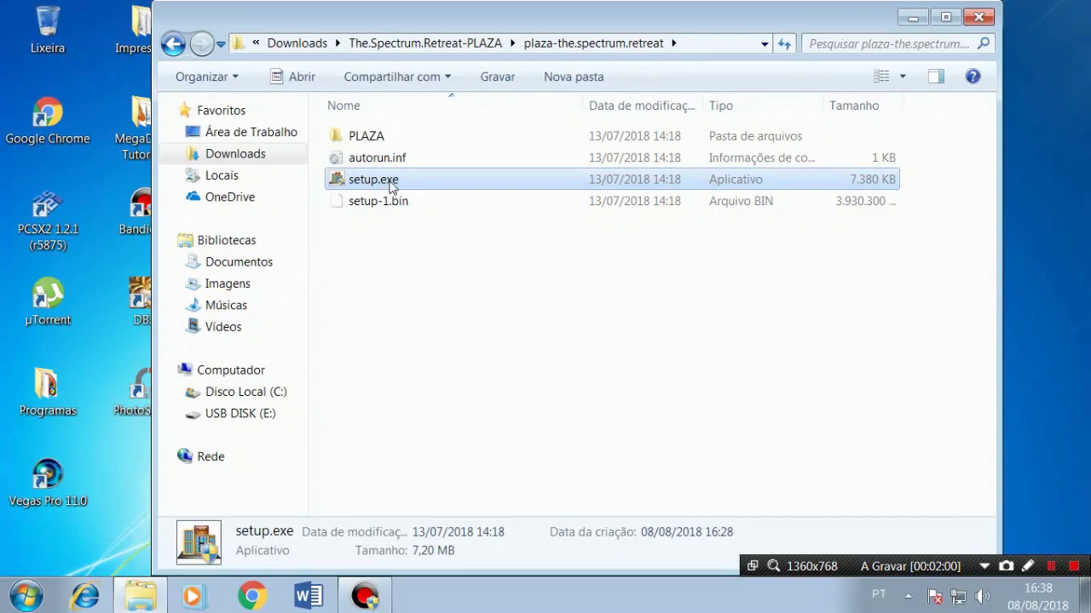
right_click(390, 183)
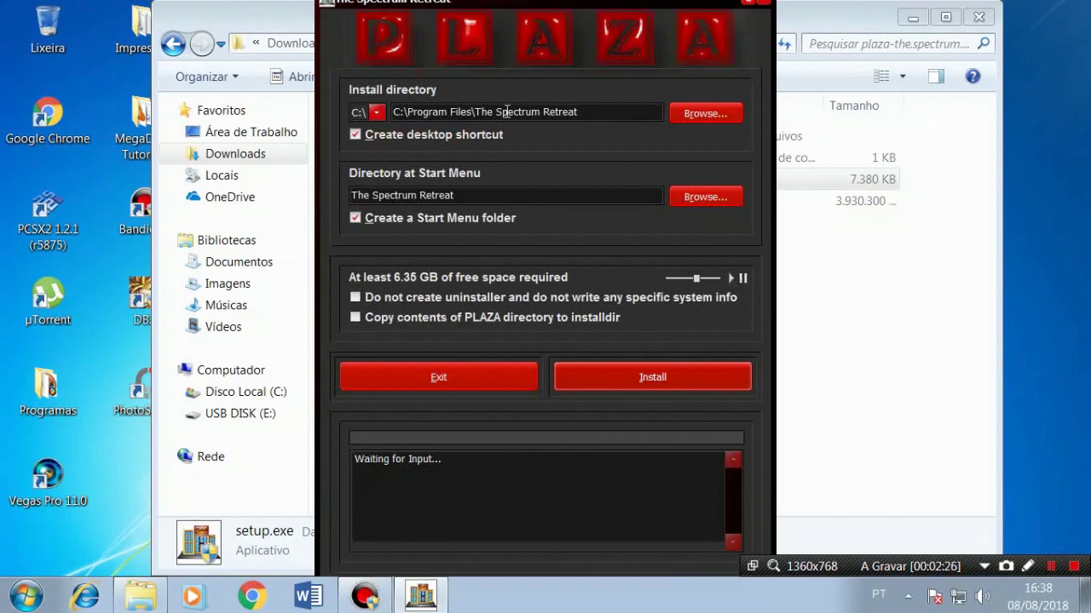
- Install the game to C:\Program Files\The Spectrum Retreat with a desktop shortcut and a Start Menu folder
double_click(572, 115)
left_click(376, 111)
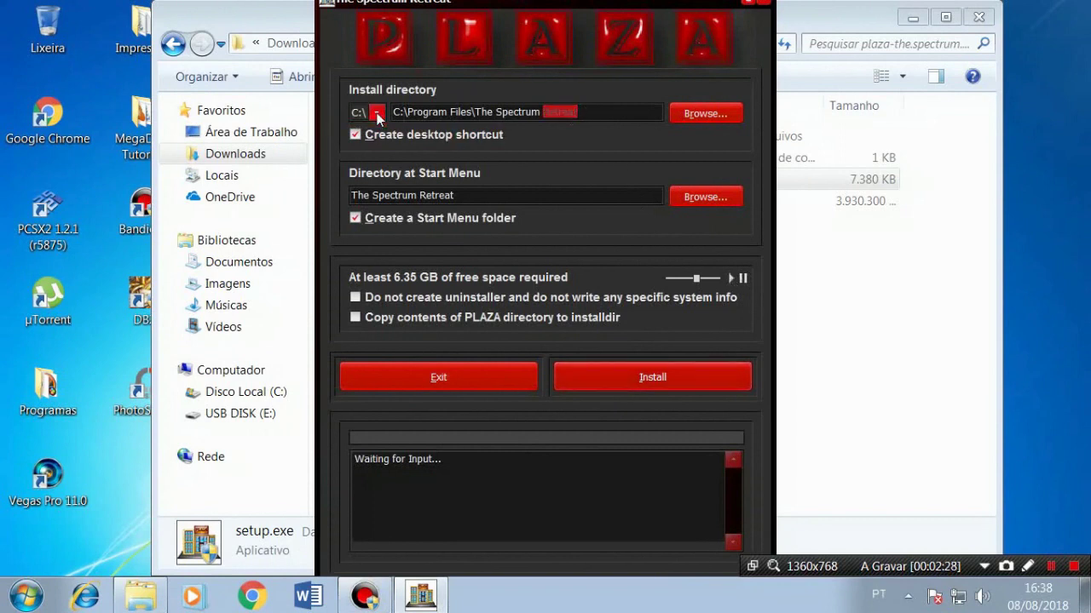
left_click(369, 126)
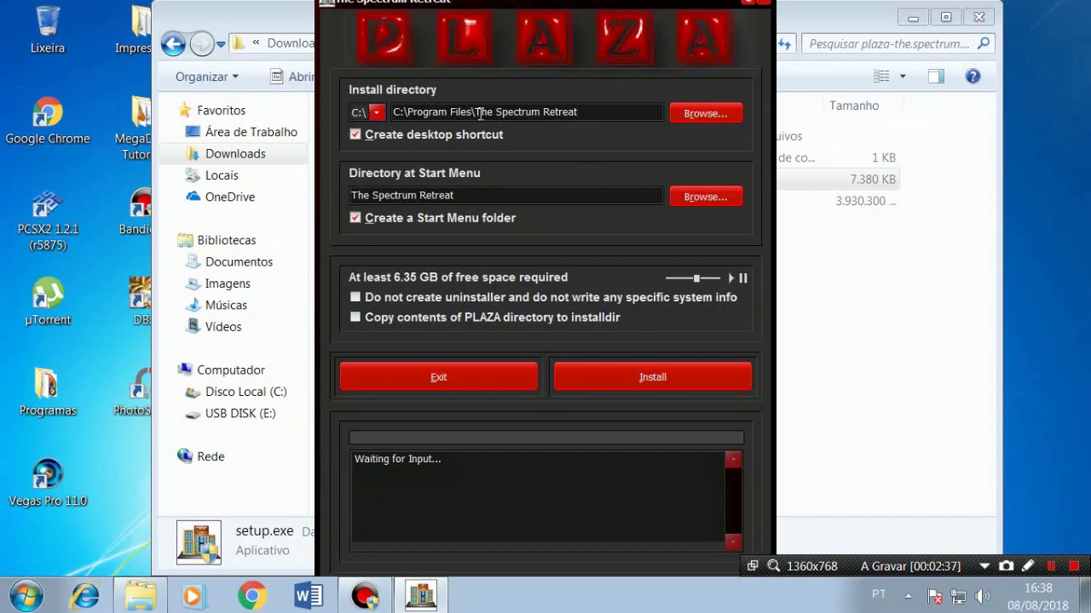
left_click(644, 116)
left_click(661, 376)
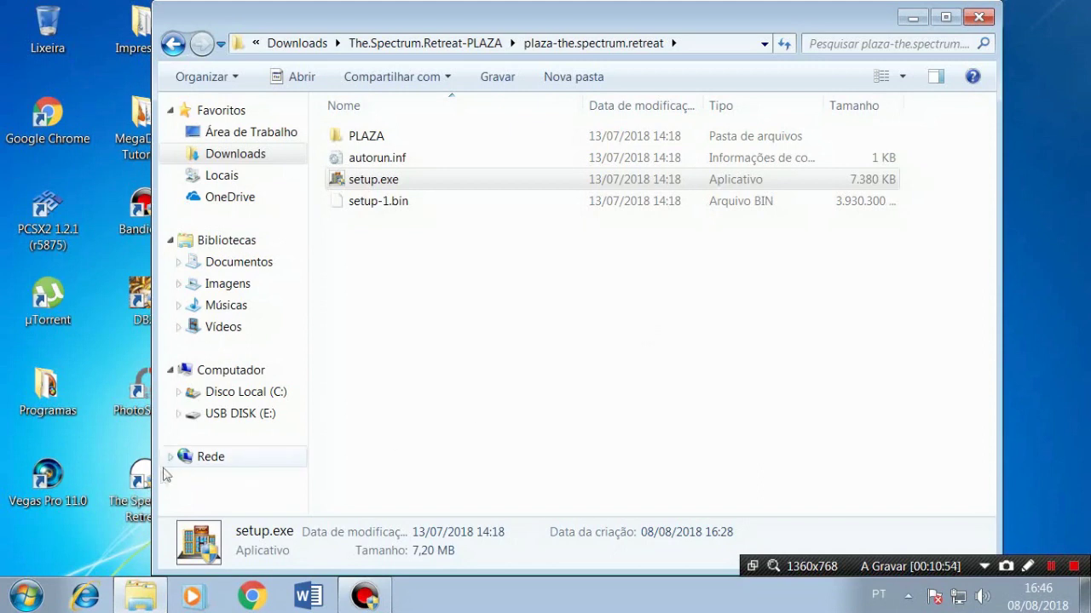
- Open the Plugins folder inside PLAZA\Spectrum_Data of the extracted game files
left_click(119, 481)
left_click(388, 391)
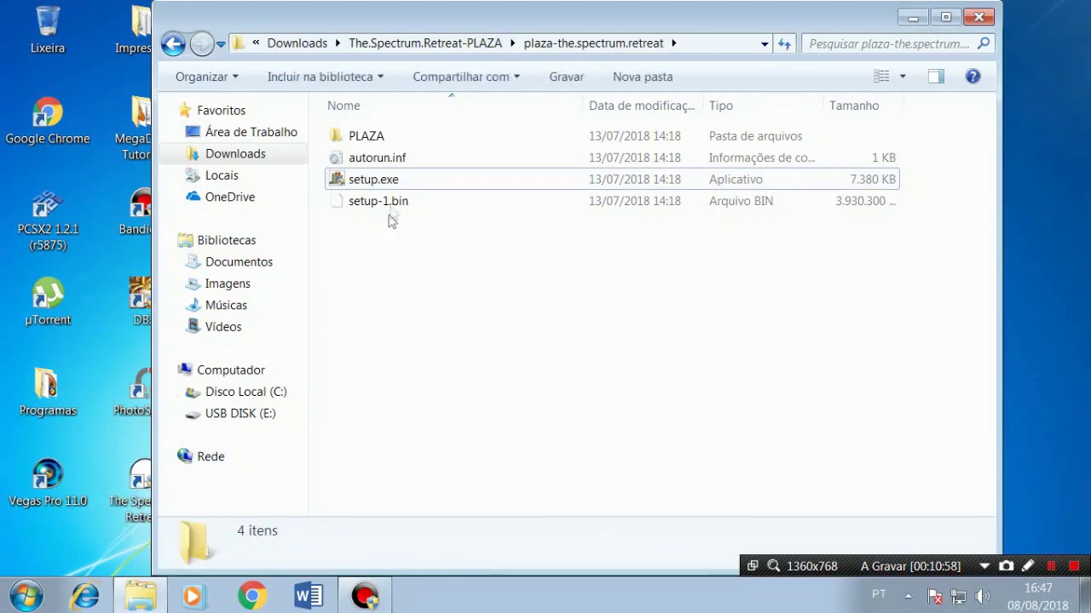
left_click(387, 179)
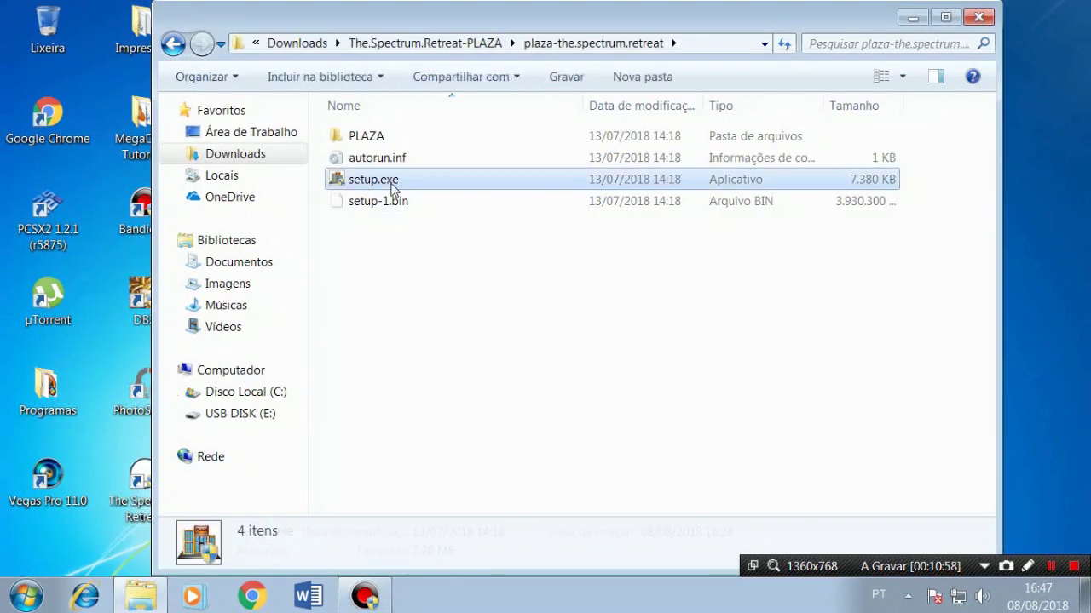
double_click(386, 139)
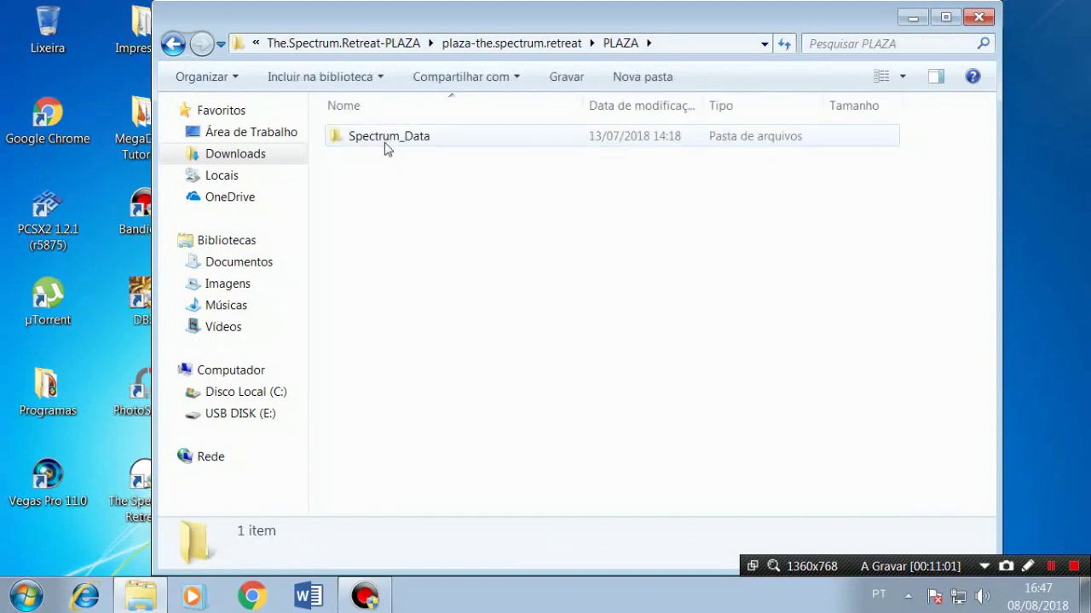
double_click(384, 143)
double_click(384, 143)
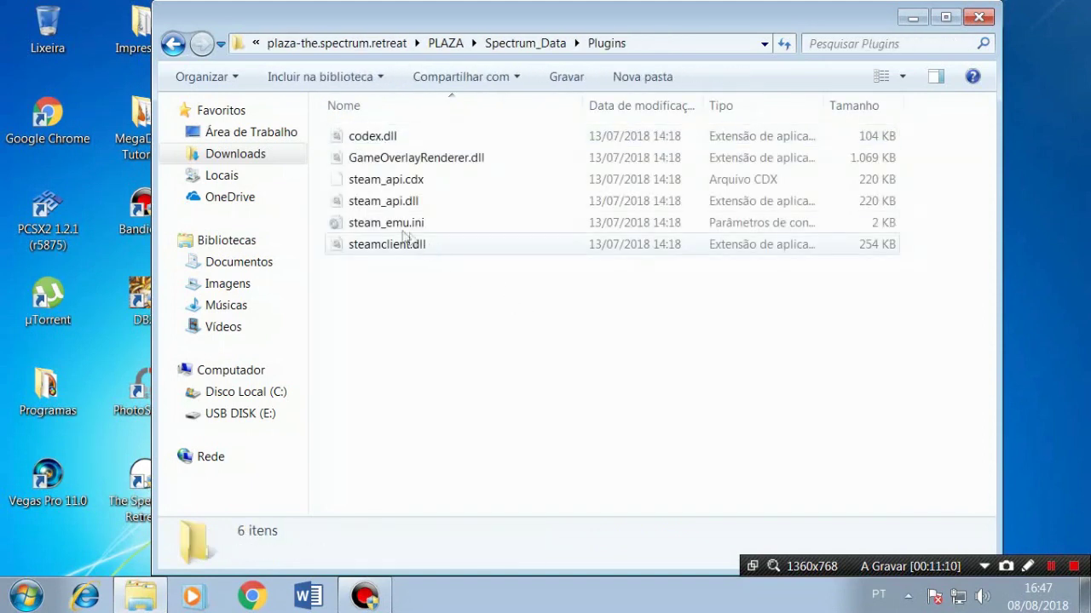
- Make sure the read-only attribute of steam_emu.ini is off and apply its file properties
left_click(389, 226)
right_click(427, 230)
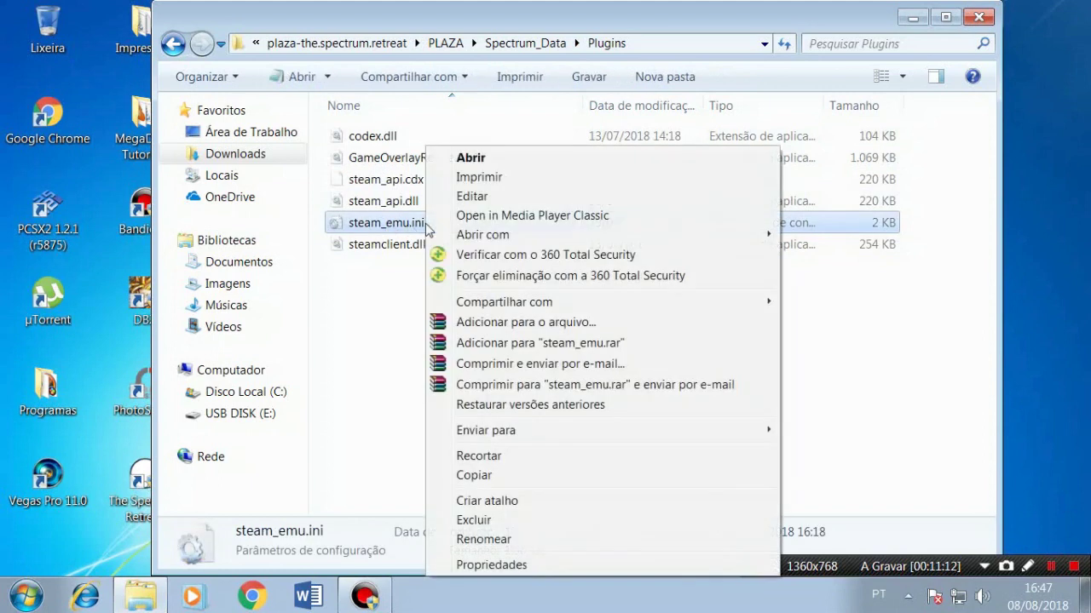
left_click(482, 565)
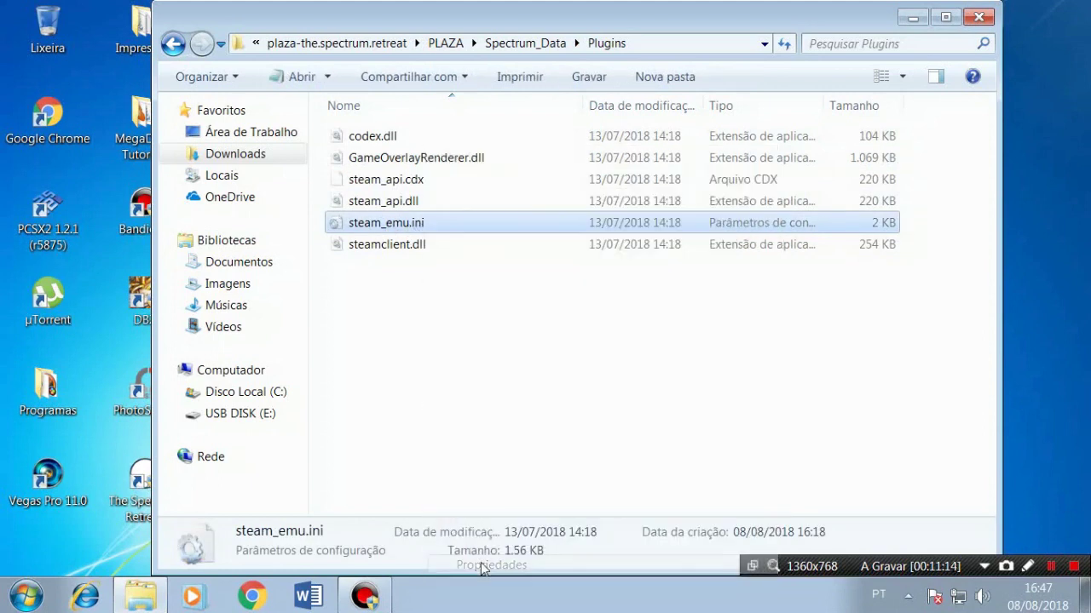
left_click(548, 458)
left_click(542, 460)
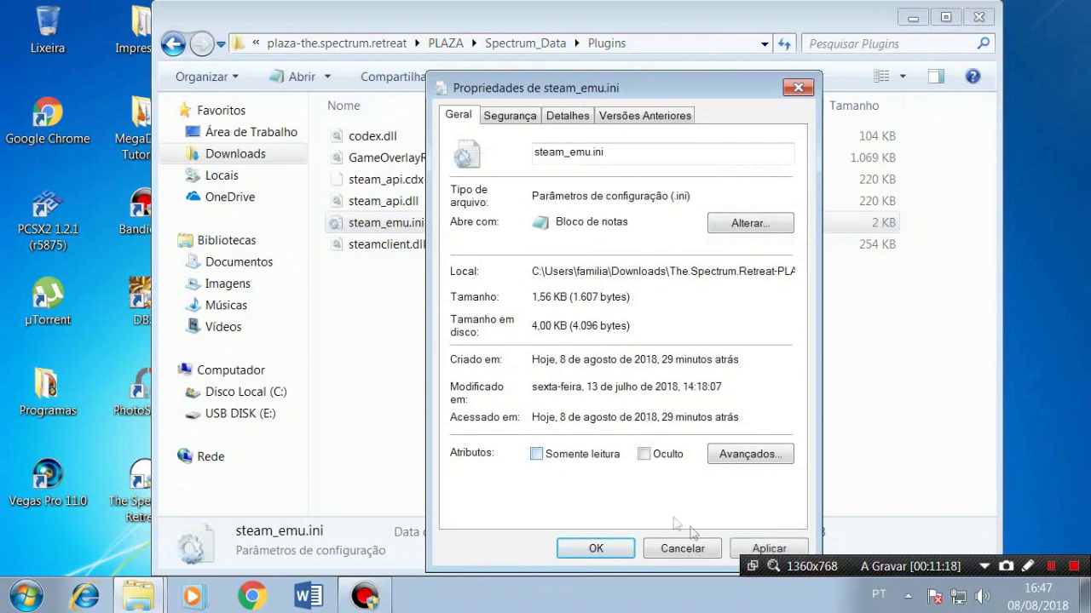
left_click(734, 547)
left_click(596, 548)
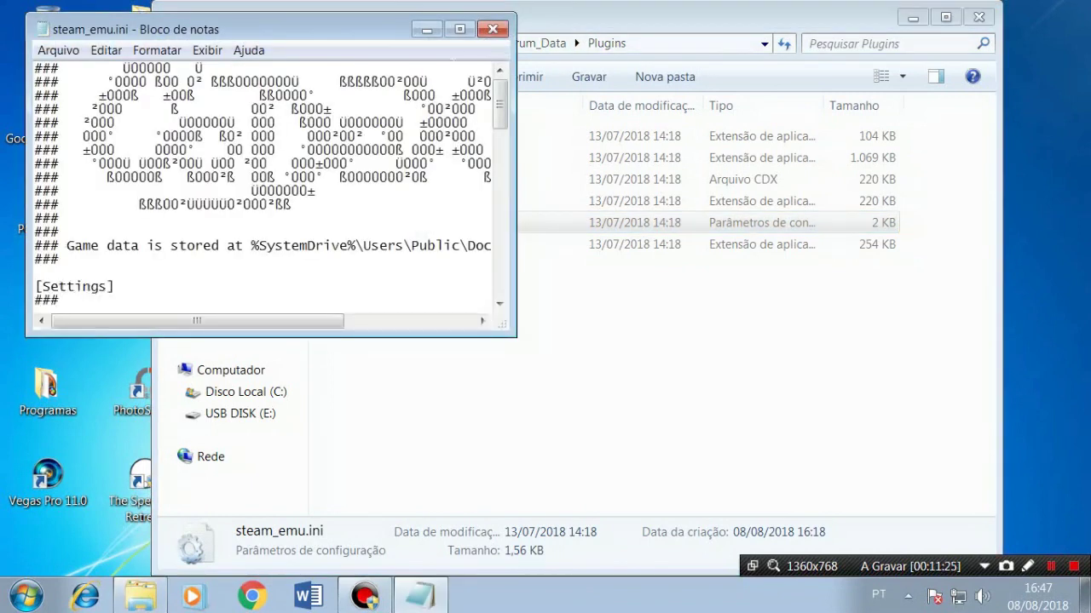
- Set Language=brazilian in steam_emu.ini, save the changes and close the file
left_click(459, 30)
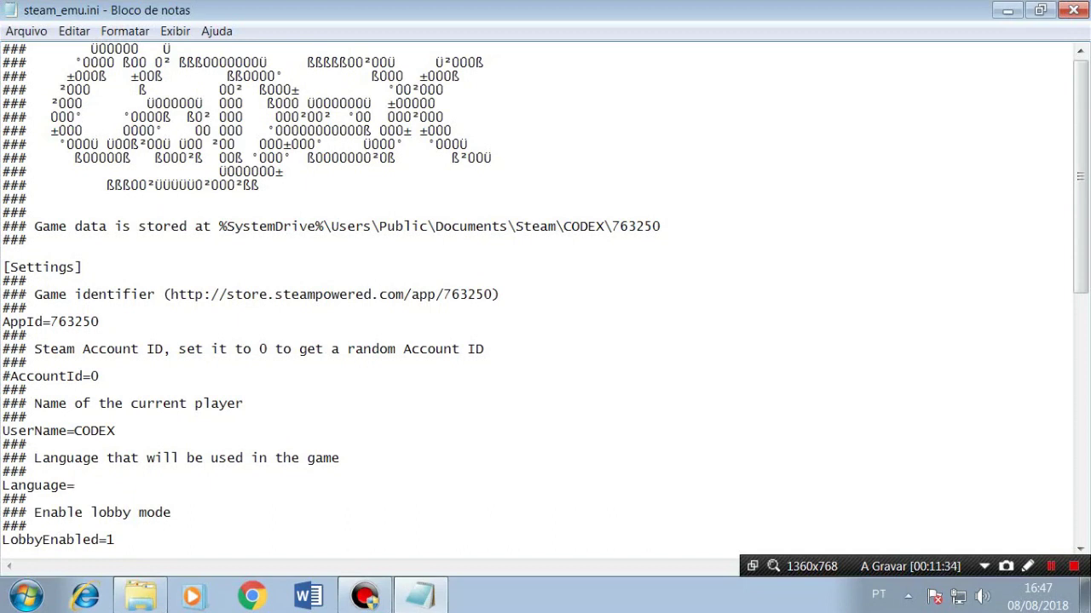
type("azilian")
scroll(545, 298, "down", 3)
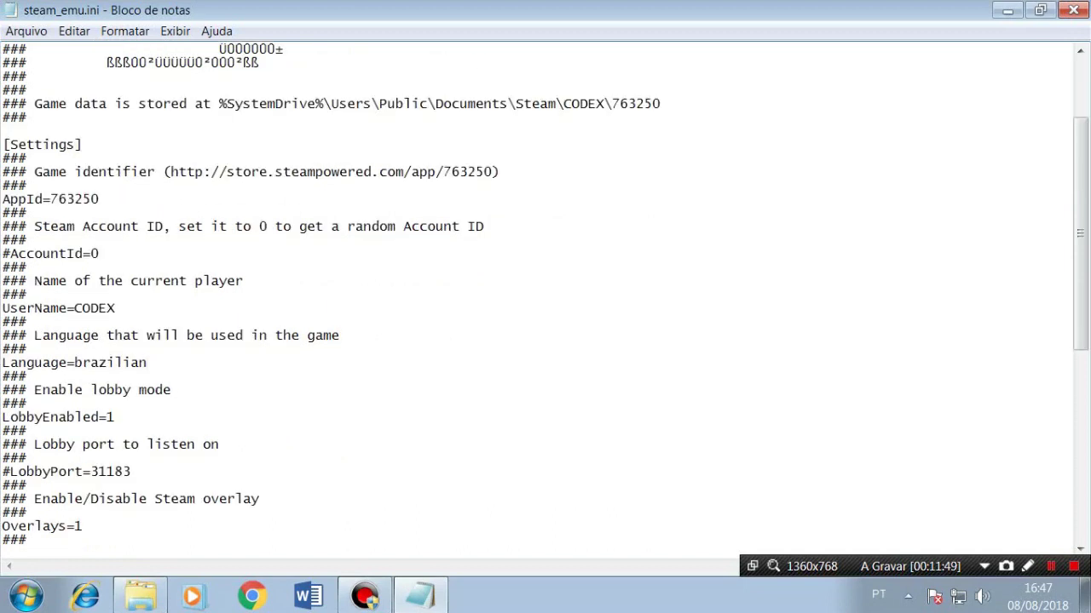
left_click(91, 362)
left_click(1071, 10)
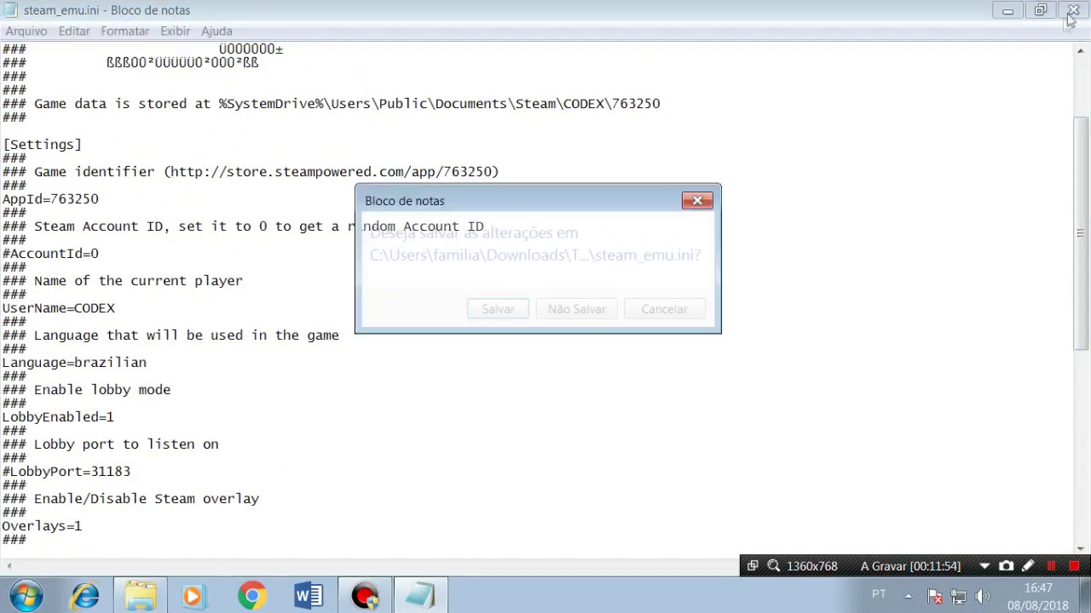
left_click(500, 309)
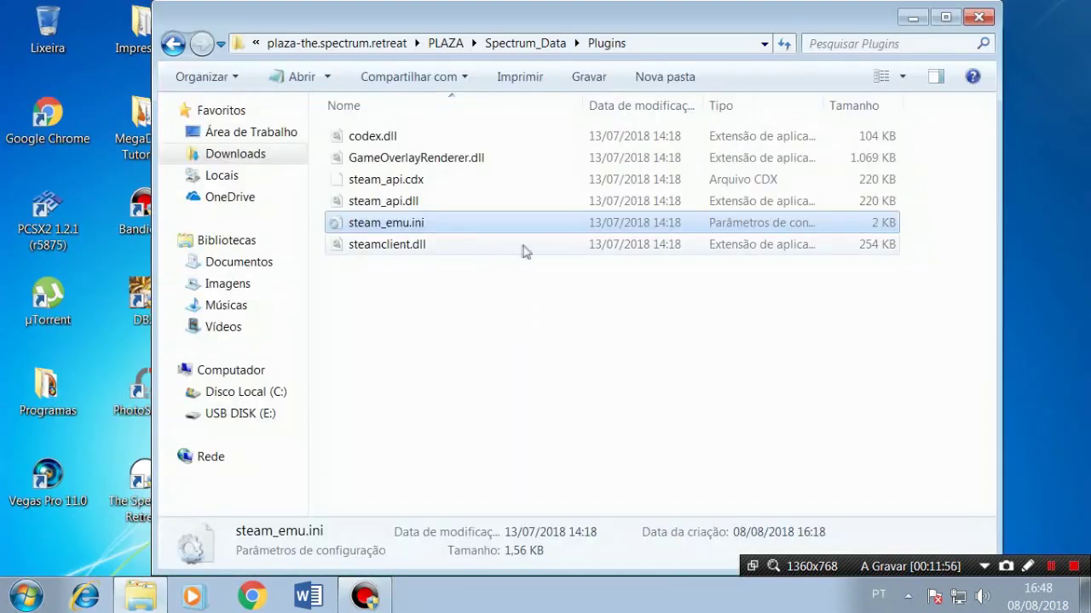
- Return to the PLAZA folder, copy its Spectrum_Data folder and close the file window
left_click(174, 45)
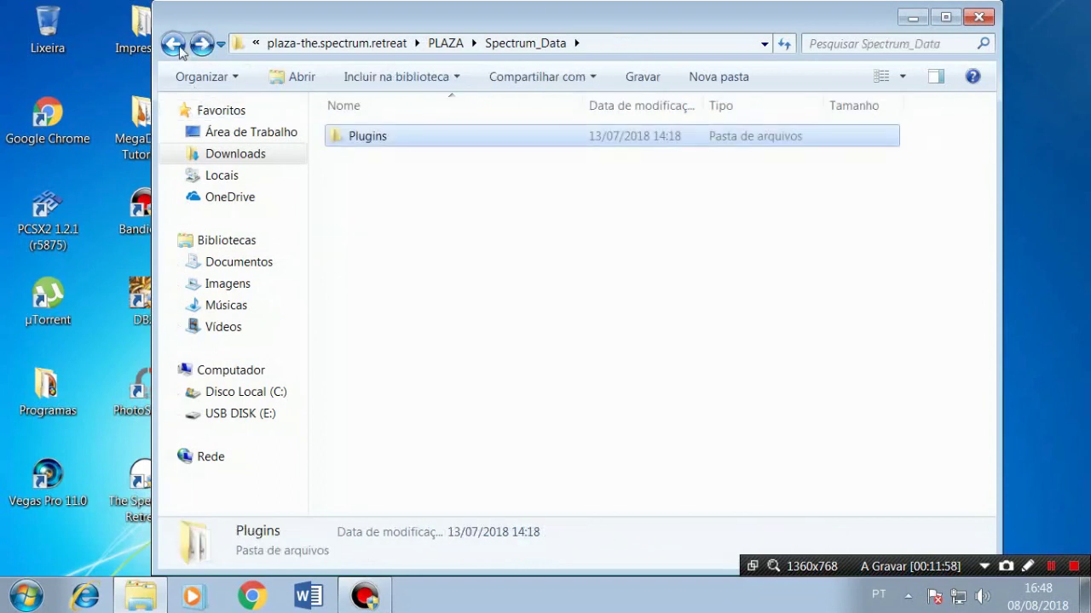
left_click(175, 45)
left_click(174, 45)
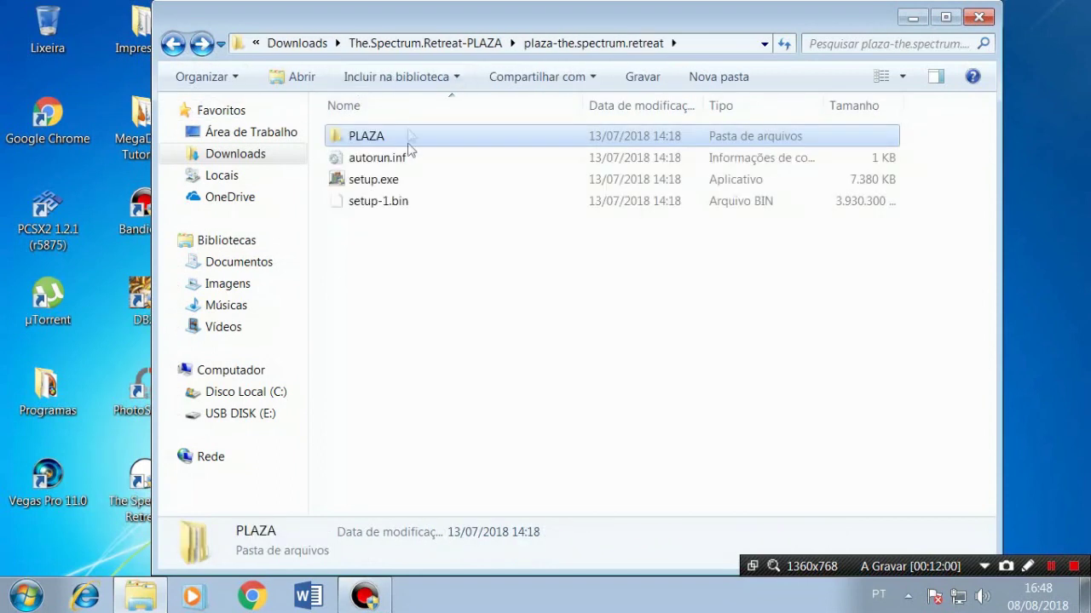
double_click(372, 143)
left_click(369, 143)
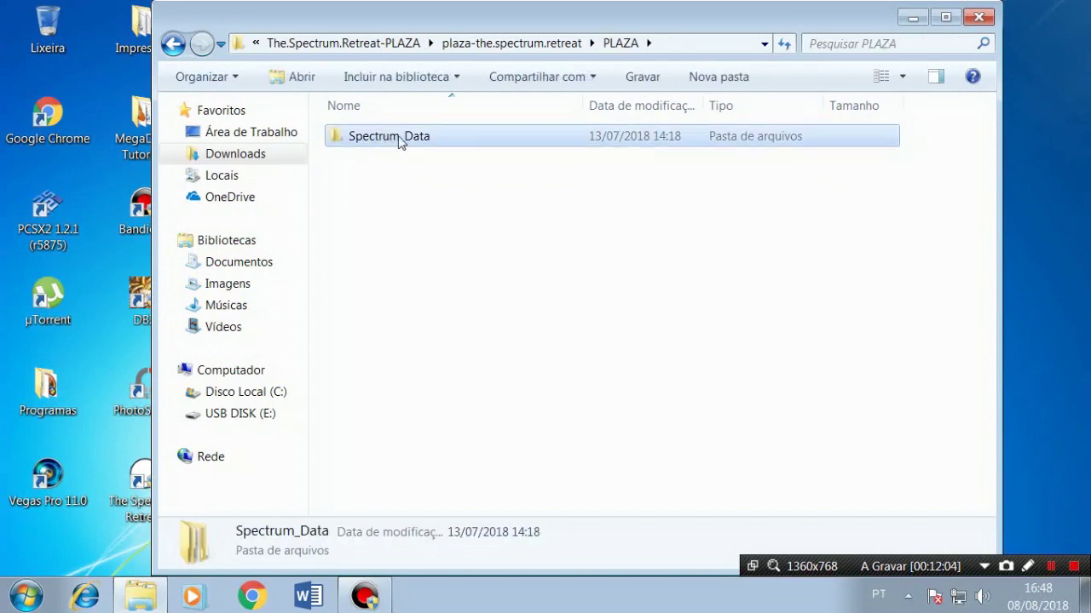
right_click(406, 143)
left_click(487, 429)
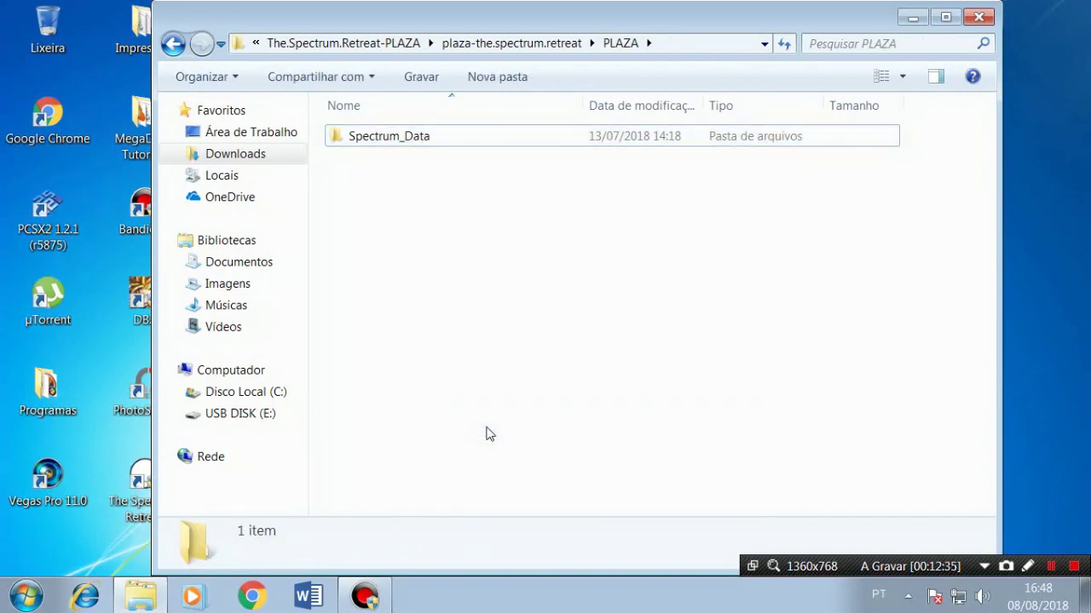
left_click(978, 16)
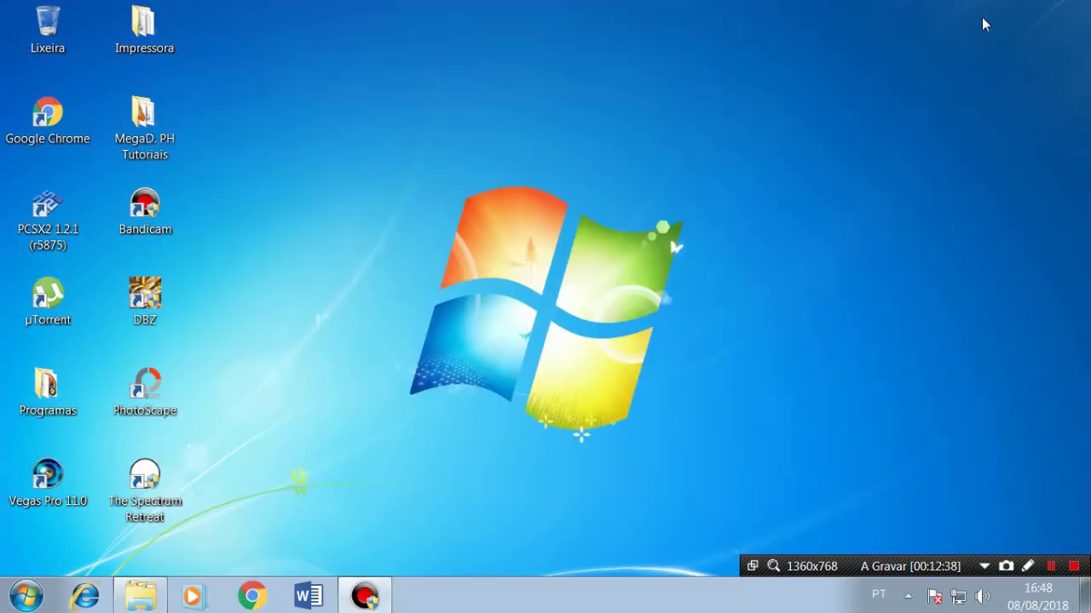
- Move The Spectrum Retreat shortcut toward the middle of the desktop and open the game's installation folder from it
left_click(162, 502)
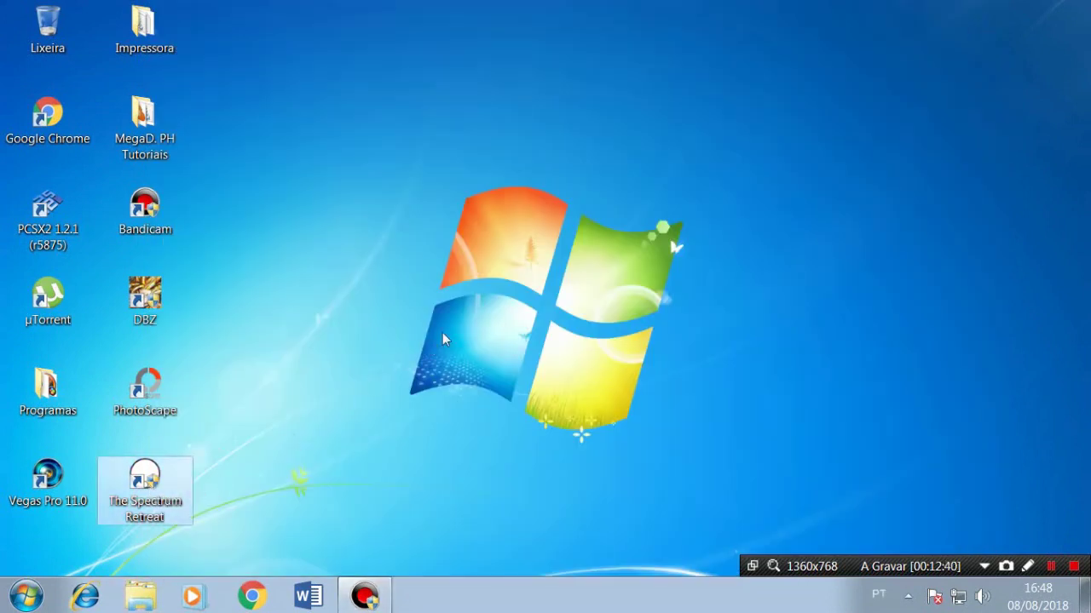
left_click_drag(150, 477, 442, 387)
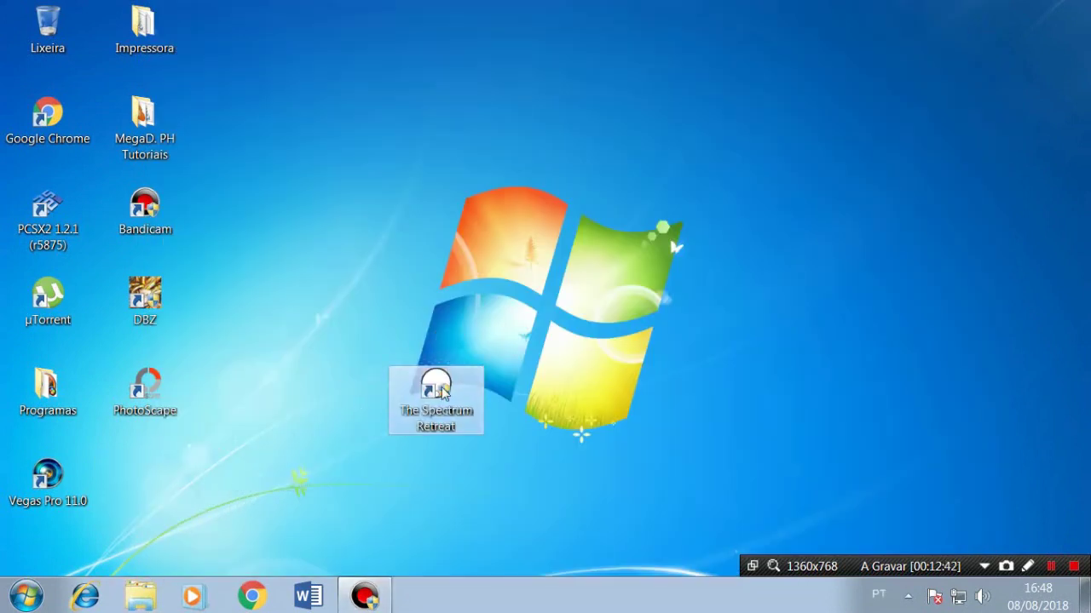
right_click(441, 389)
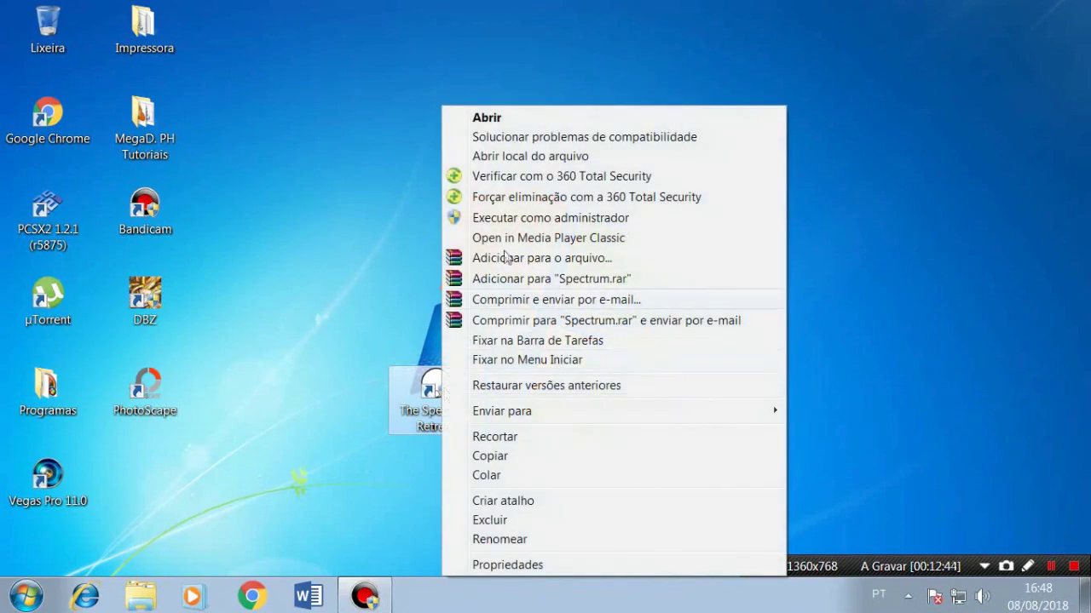
left_click(540, 159)
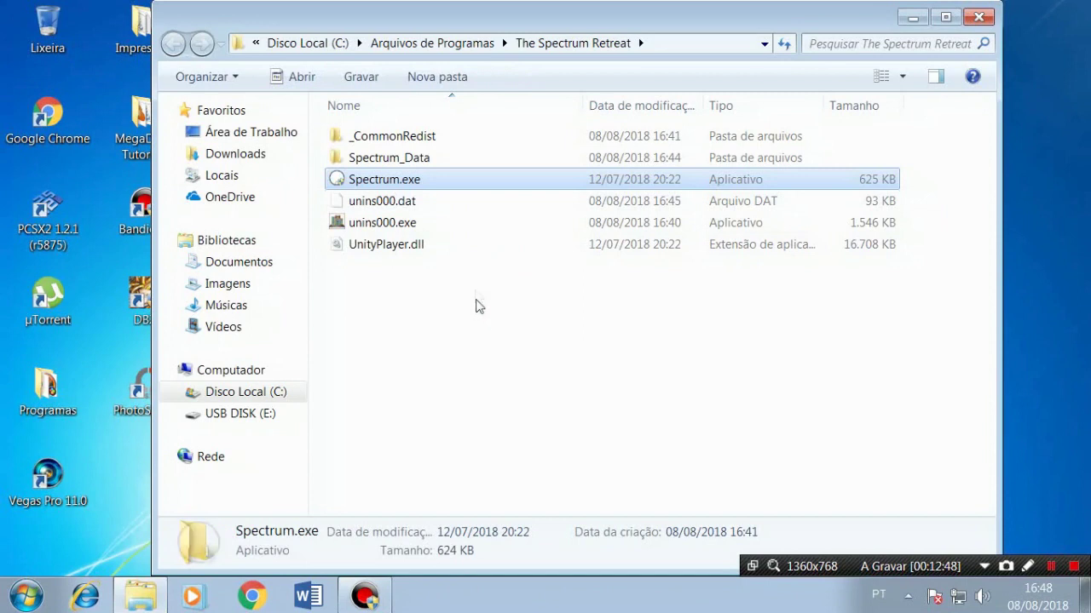
- Paste Spectrum_Data into the installation folder, merging the Spectrum_Data and Plugins folders and replacing the files for all conflicts
right_click(475, 291)
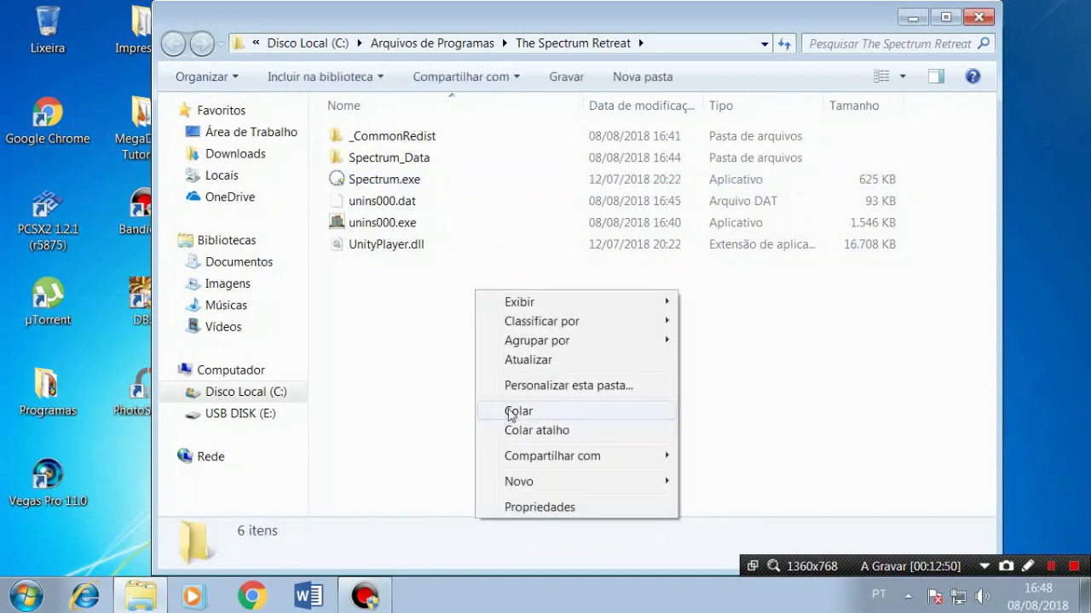
left_click(510, 412)
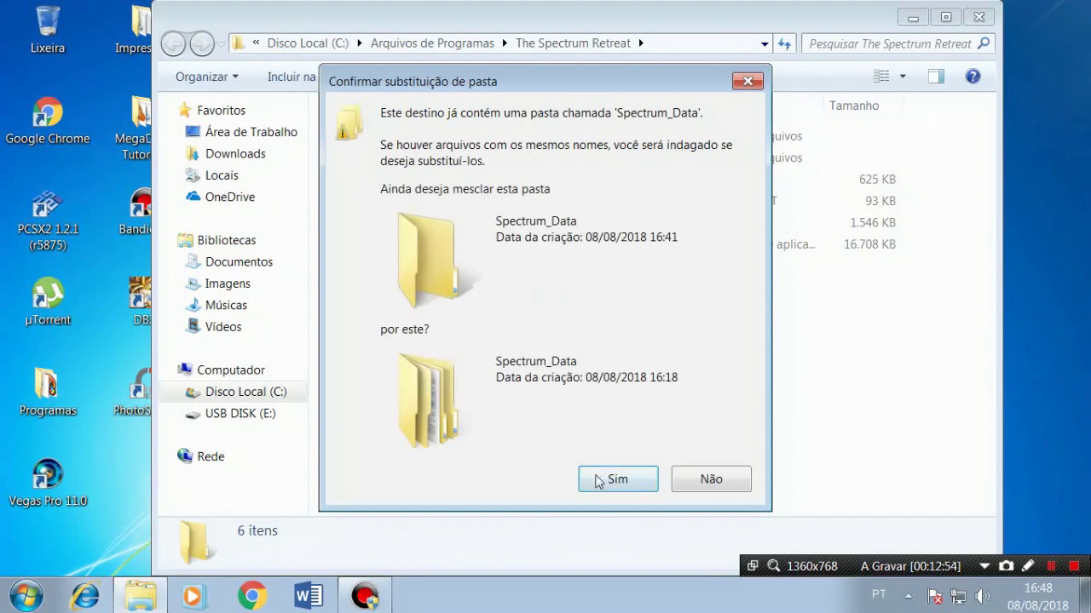
key("ctrl+v")
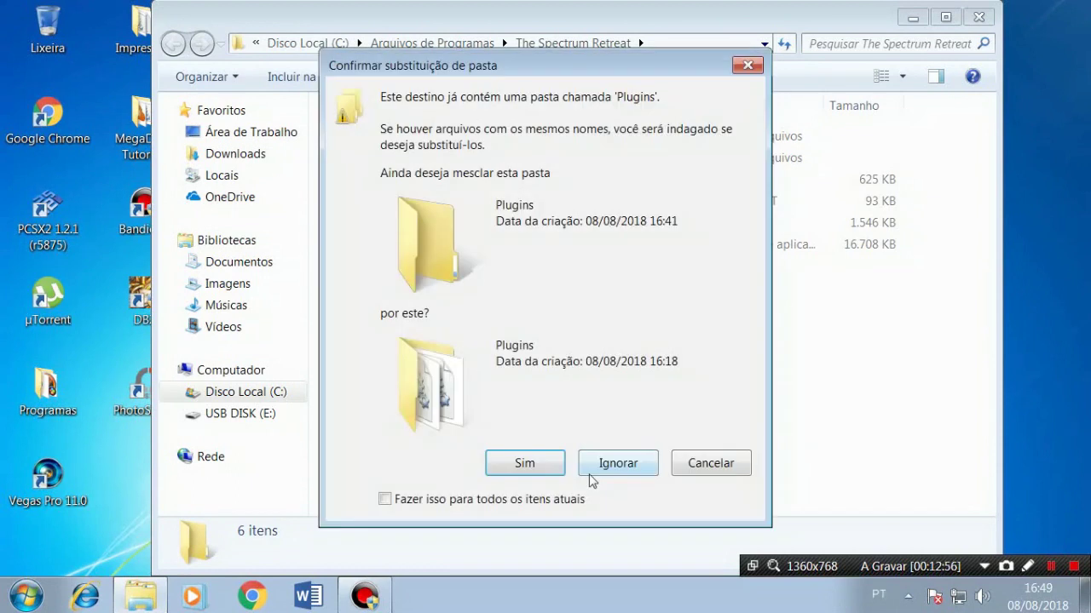
left_click(524, 463)
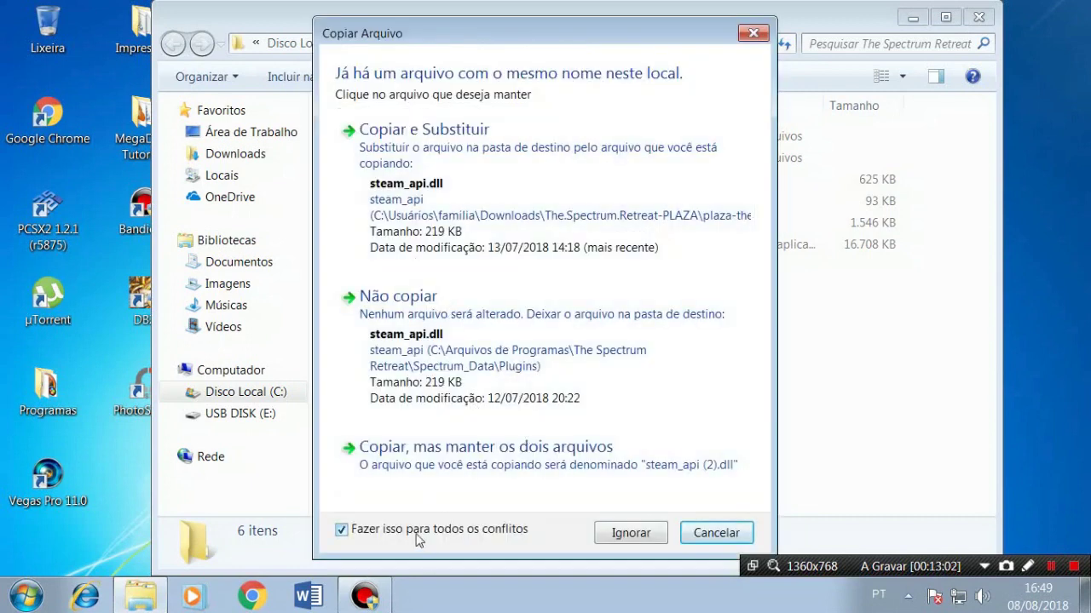
left_click(453, 202)
left_click(528, 367)
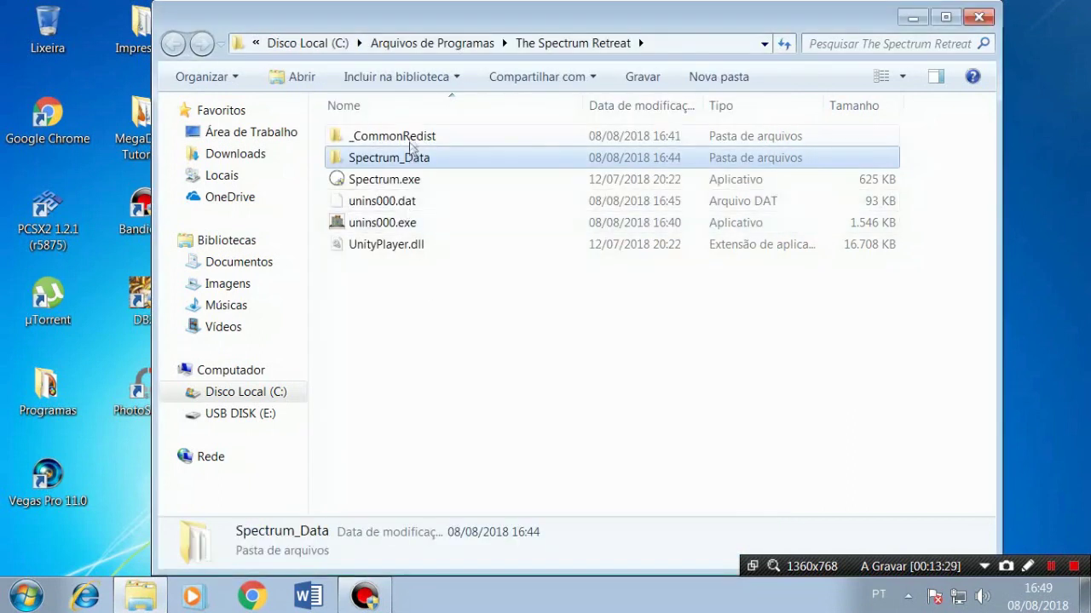
- Find the DXSETUP.exe installer in _CommonRedist\DirectX\Jun2010 and look at its available actions
double_click(409, 138)
left_click(418, 138)
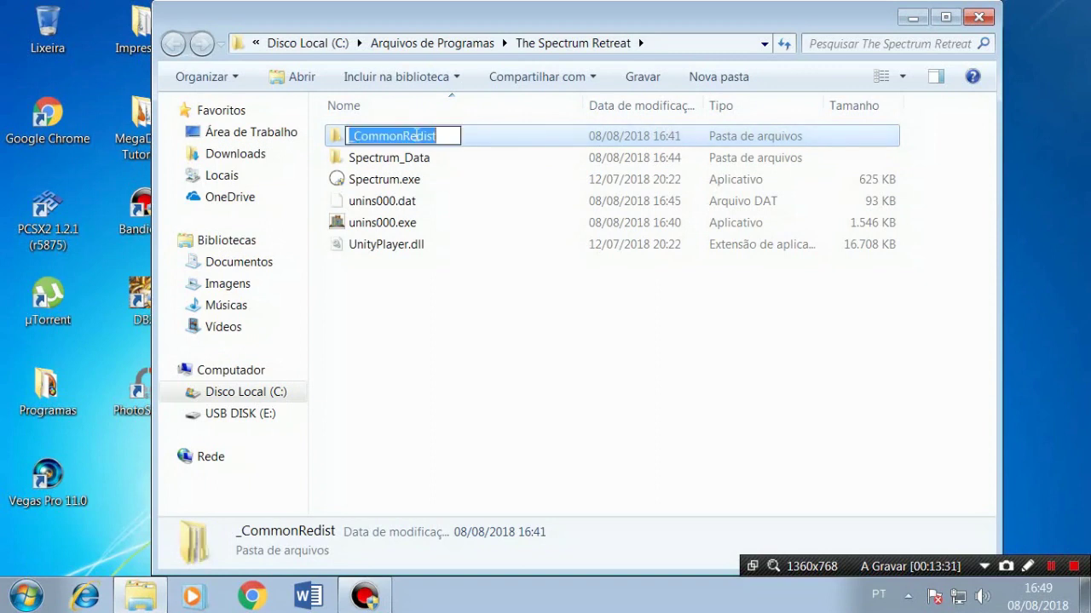
double_click(502, 138)
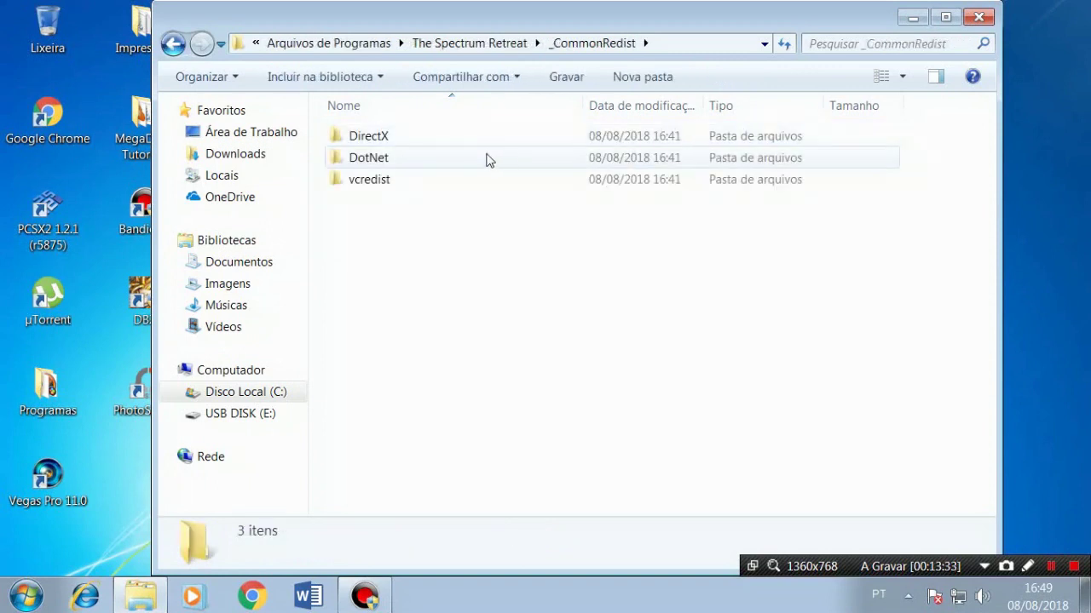
double_click(412, 141)
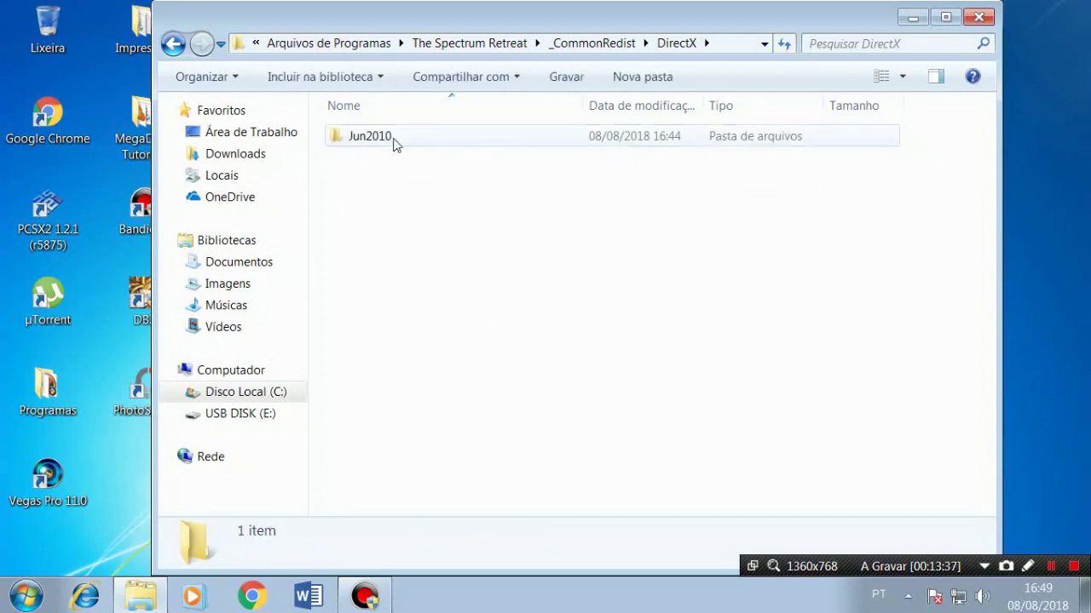
double_click(394, 143)
scroll(466, 267, "down", 3)
scroll(466, 268, "down", 15)
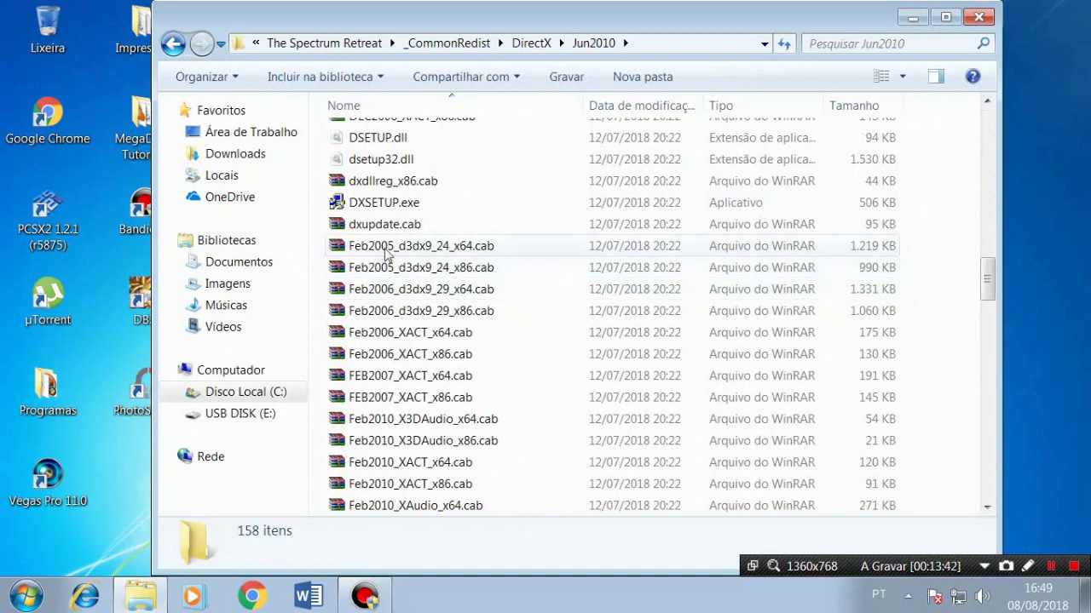
right_click(394, 205)
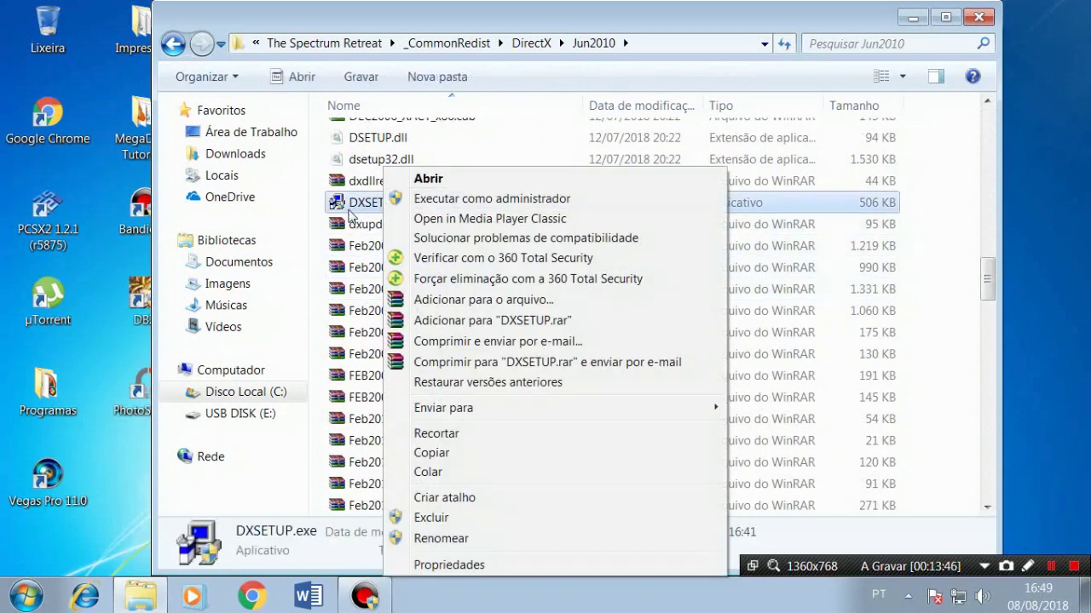
- Open the 4.6 folder inside _CommonRedist\DotNet and look at the actions for the NDP462-KB3151800 installer
left_click(173, 45)
left_click(173, 44)
double_click(371, 159)
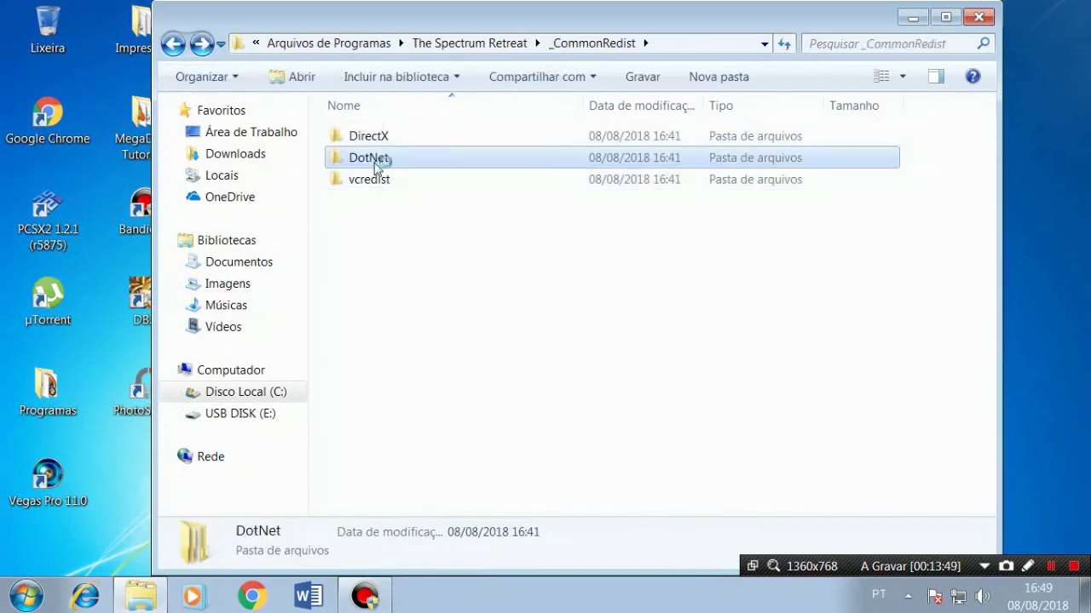
double_click(369, 138)
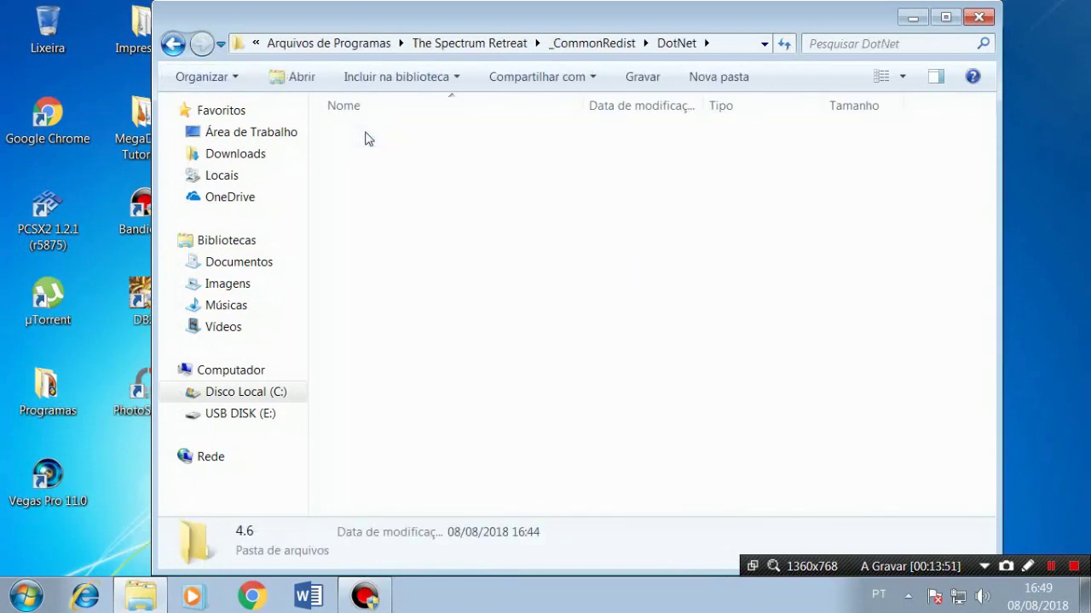
left_click(401, 180)
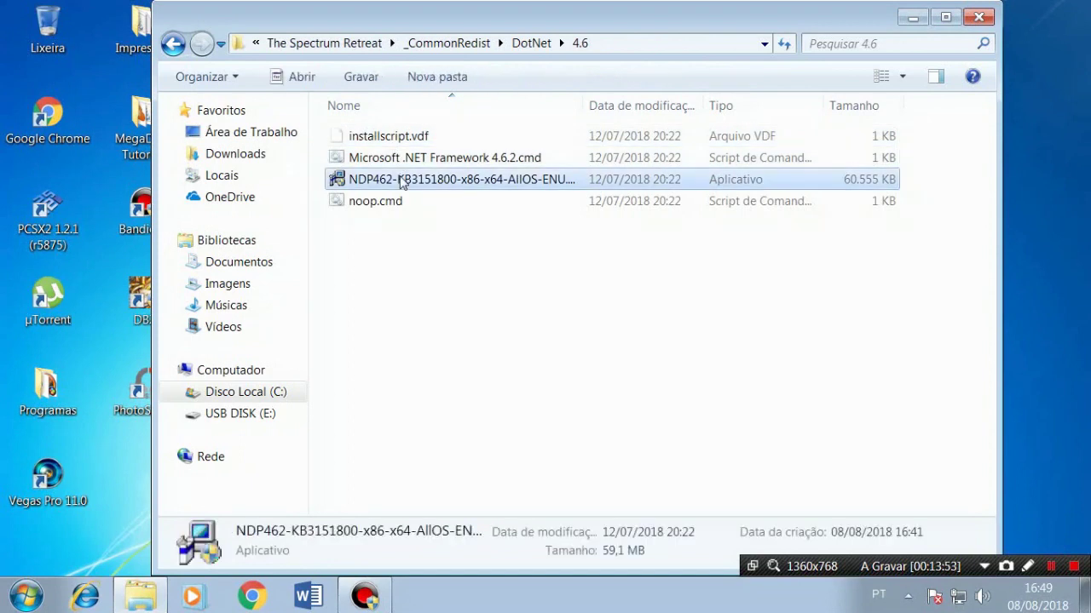
right_click(403, 181)
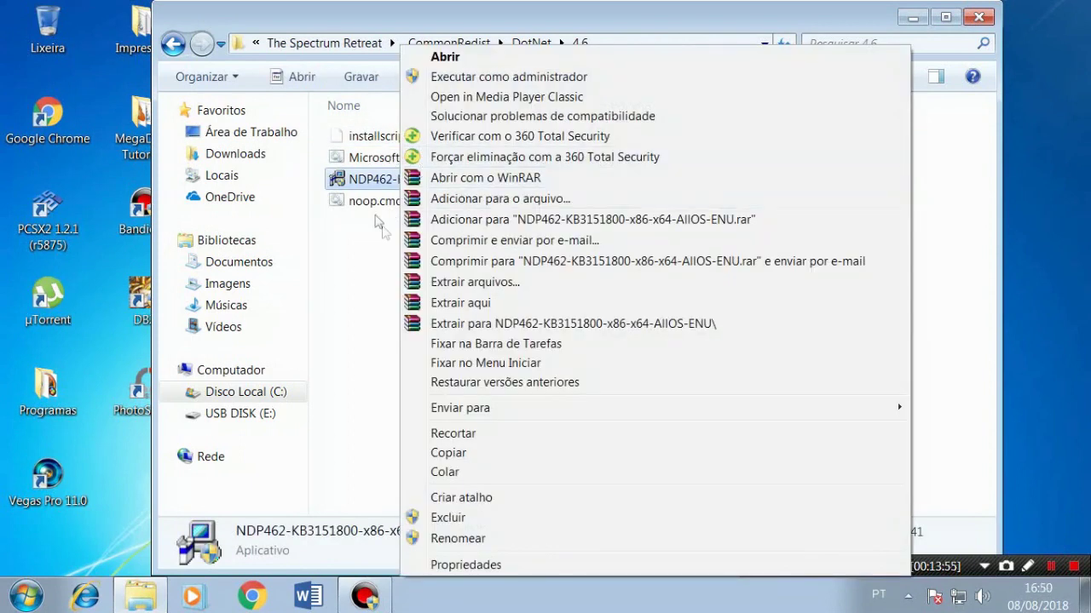
key("Escape")
- Open the 2015 folder inside _CommonRedist\vcredist and look at the actions for vc_redist.x64.exe and vc_redist.x86.exe
left_click(174, 44)
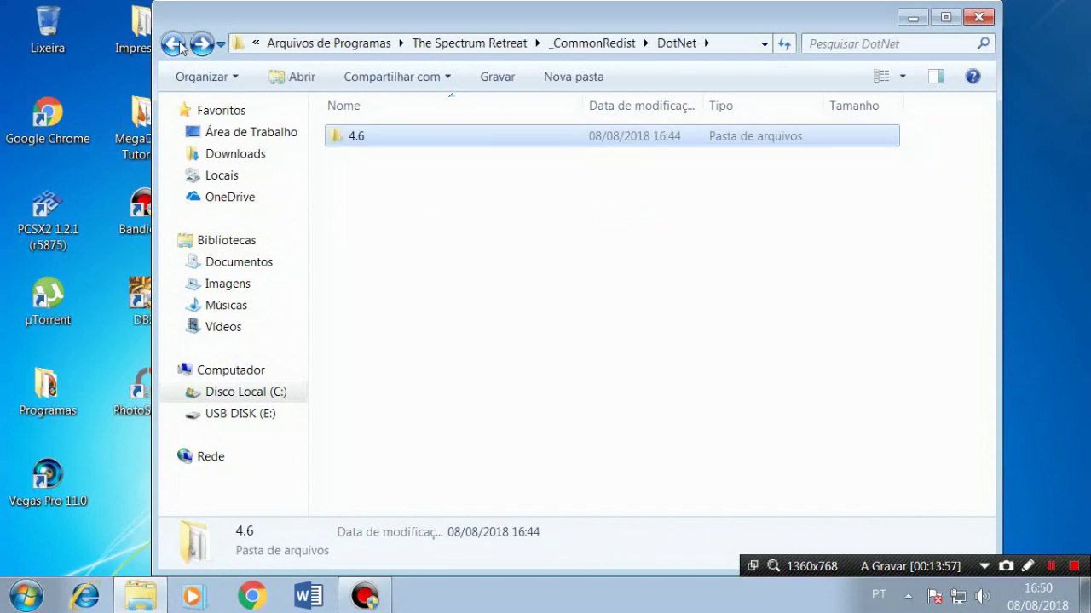
left_click(174, 44)
double_click(376, 184)
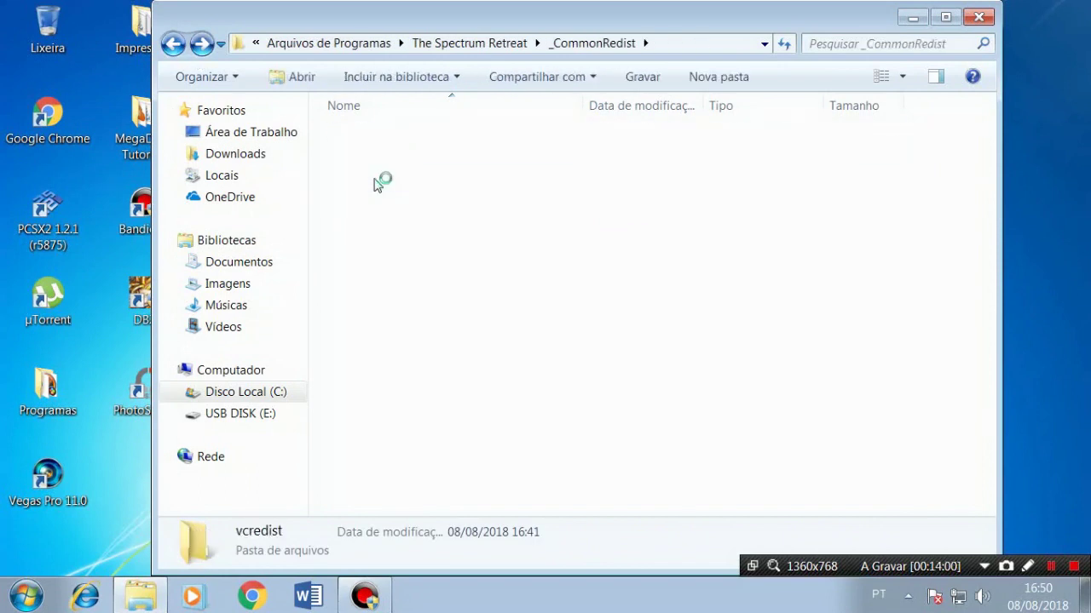
double_click(360, 136)
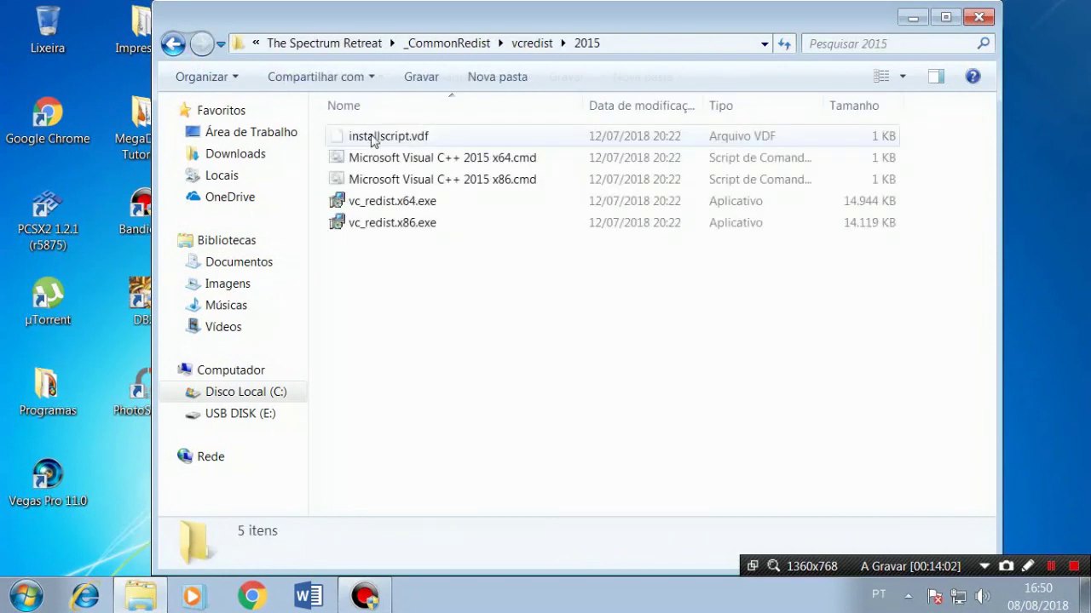
left_click(387, 200)
right_click(388, 200)
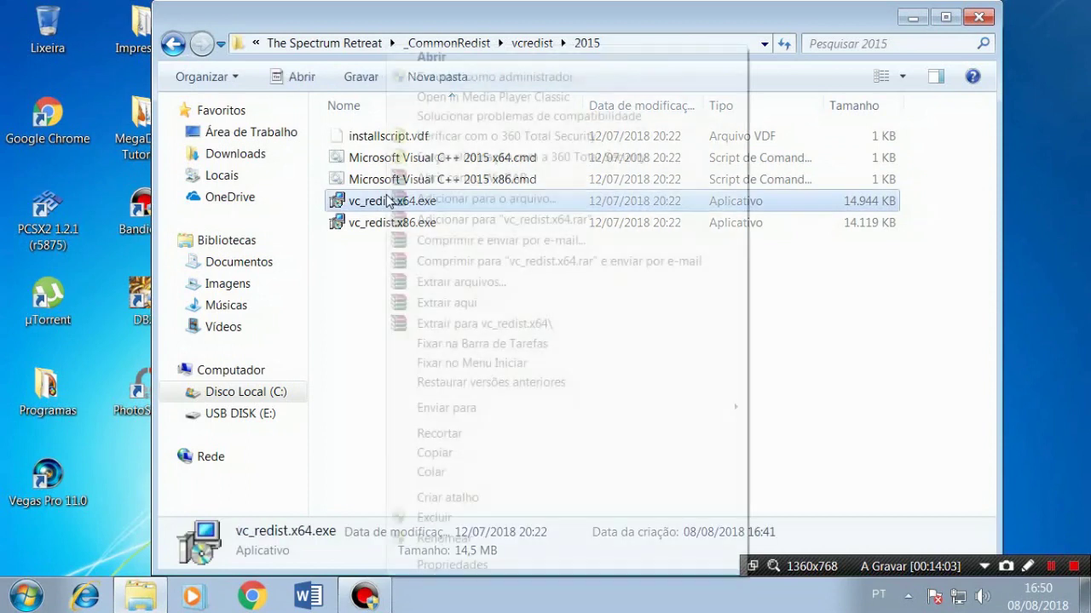
left_click(360, 223)
right_click(360, 223)
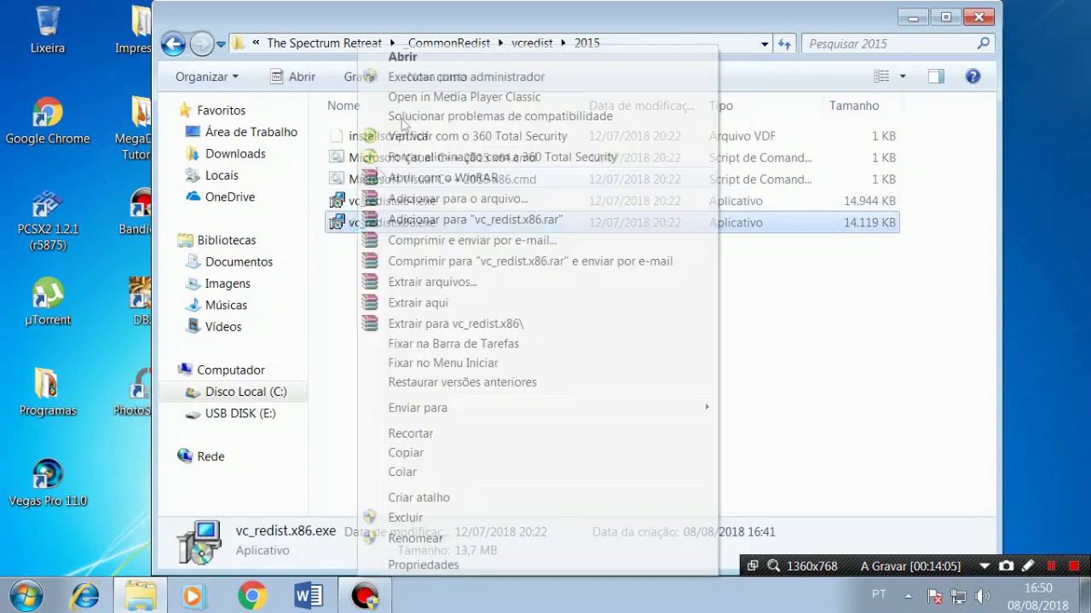
left_click(339, 278)
- Open the 2017 folder inside _CommonRedist\vcredist and locate the vc_redist.x64.exe and vc_redist.x86.exe installers
left_click(173, 43)
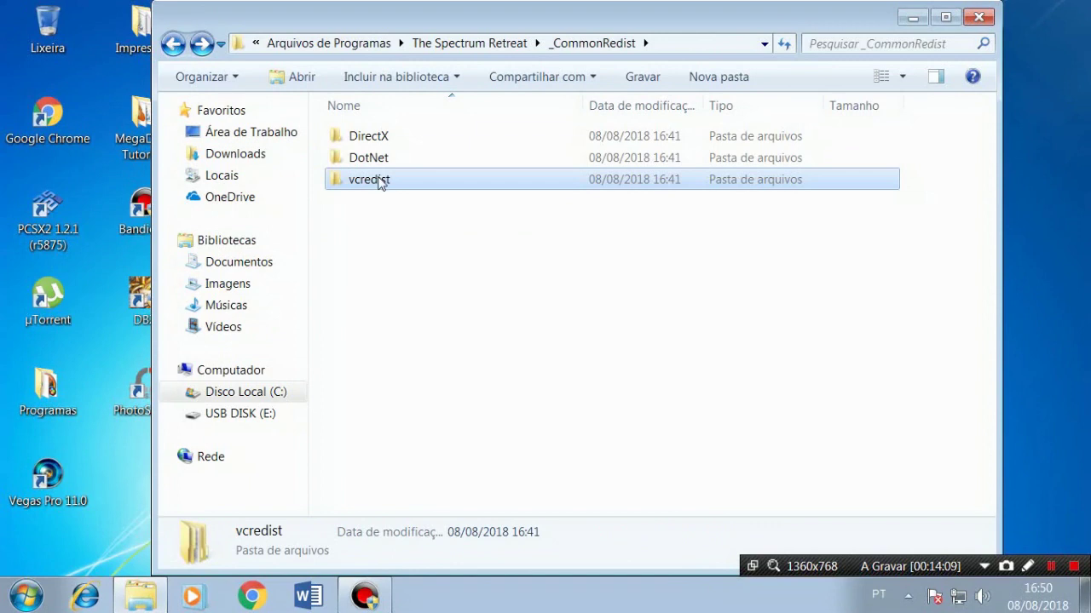
double_click(380, 184)
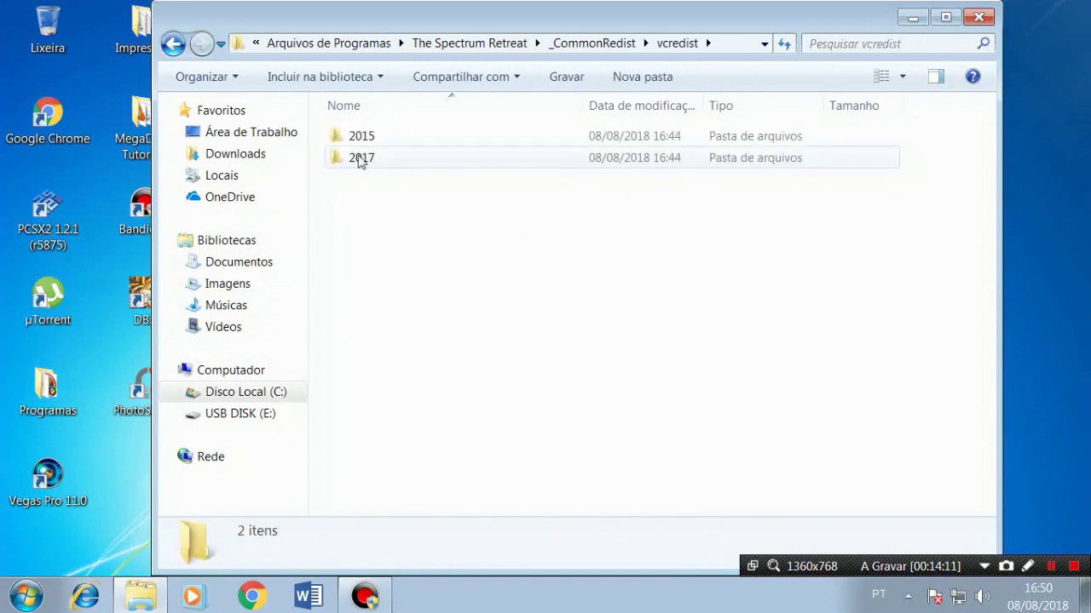
double_click(375, 164)
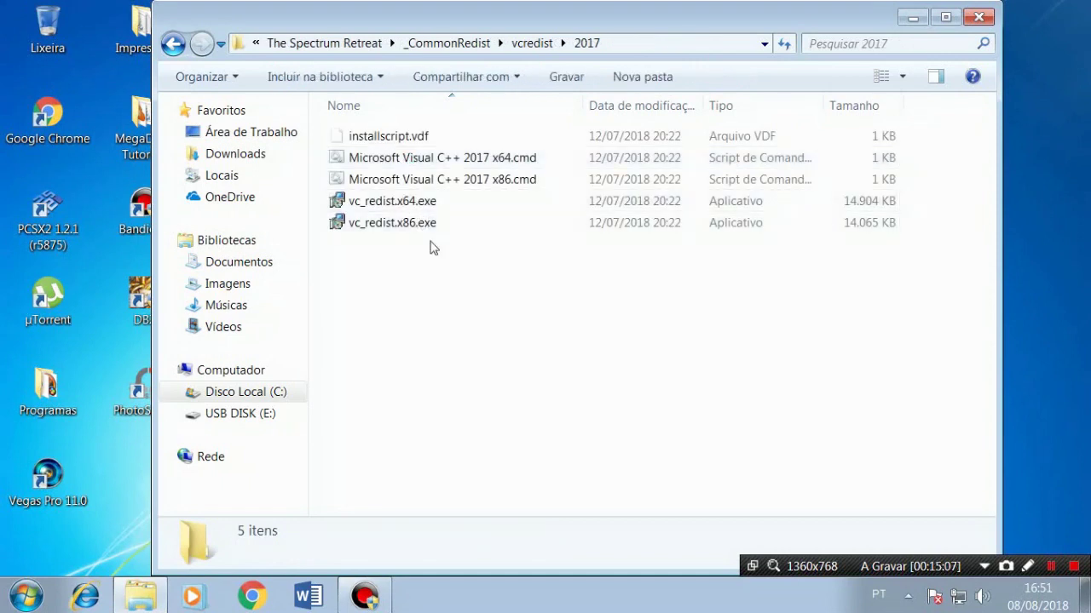
left_click(382, 206)
double_click(400, 221)
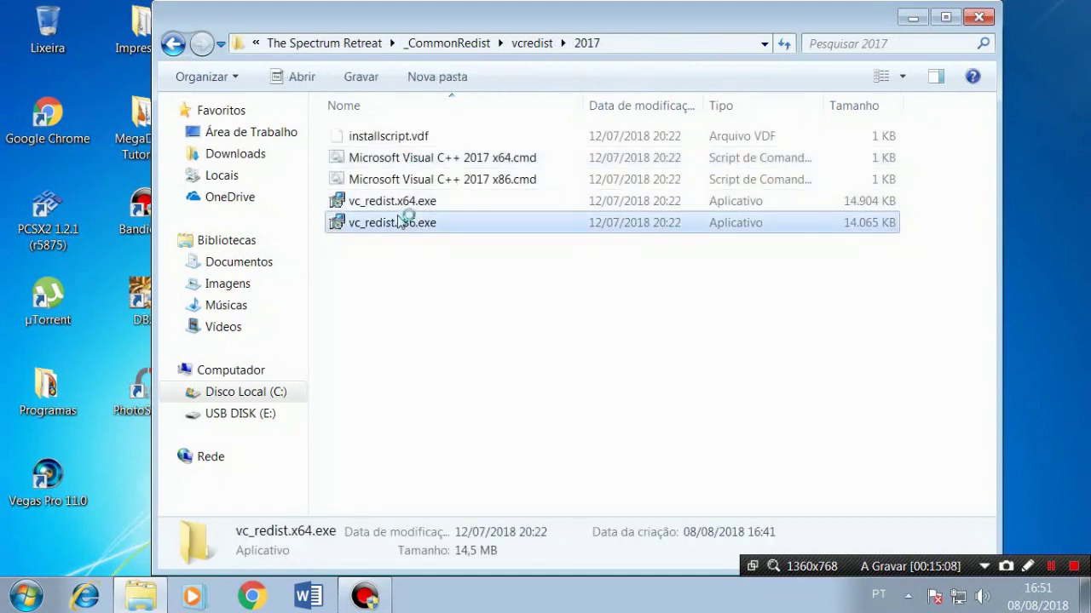
left_click(392, 202)
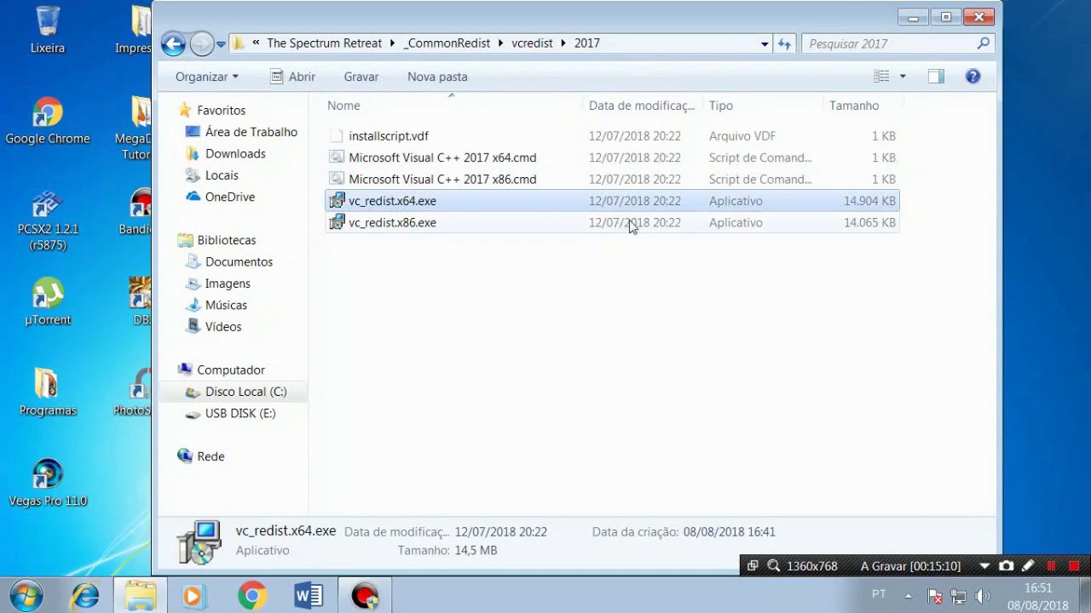
- Close the file window and move The Spectrum Retreat shortcut to the upper middle of the desktop
left_click(978, 18)
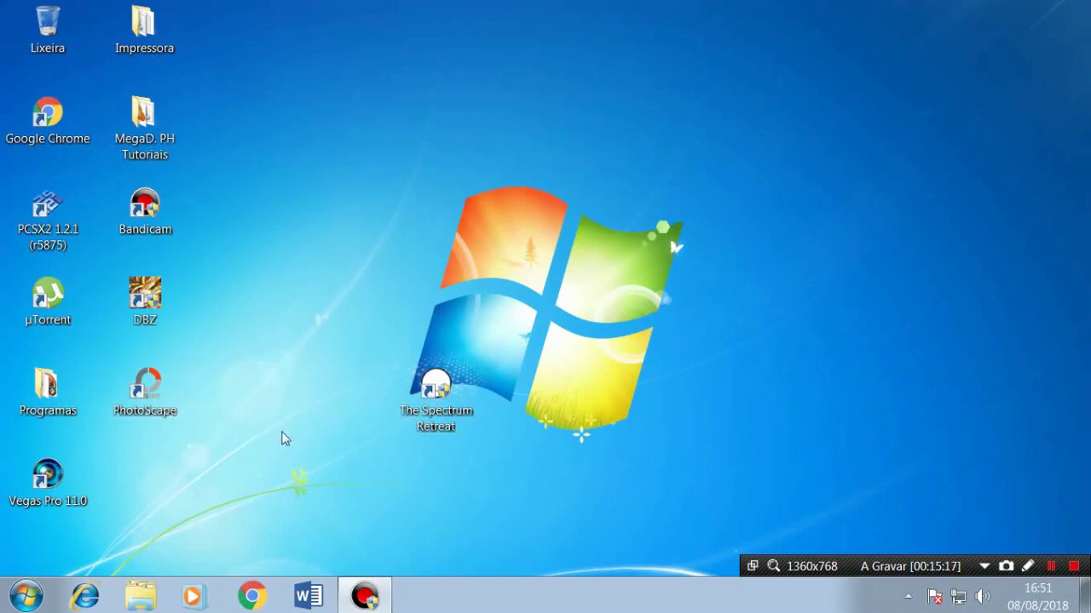
left_click_drag(434, 408, 532, 226)
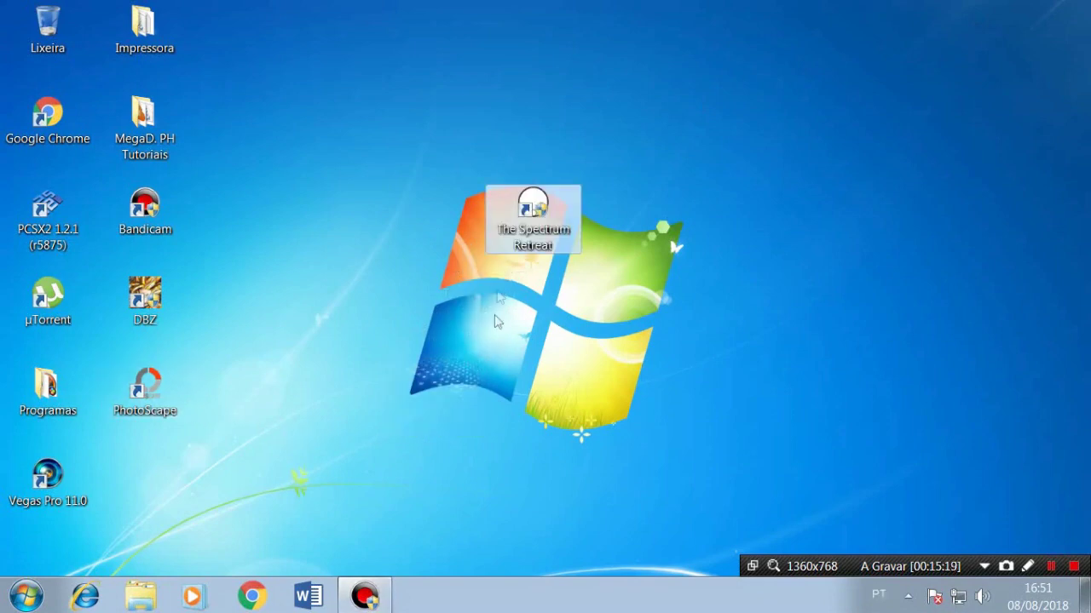
- Set The Spectrum Retreat shortcut to always run as administrator and move it below the PhotoScape shortcut on the desktop
right_click(536, 223)
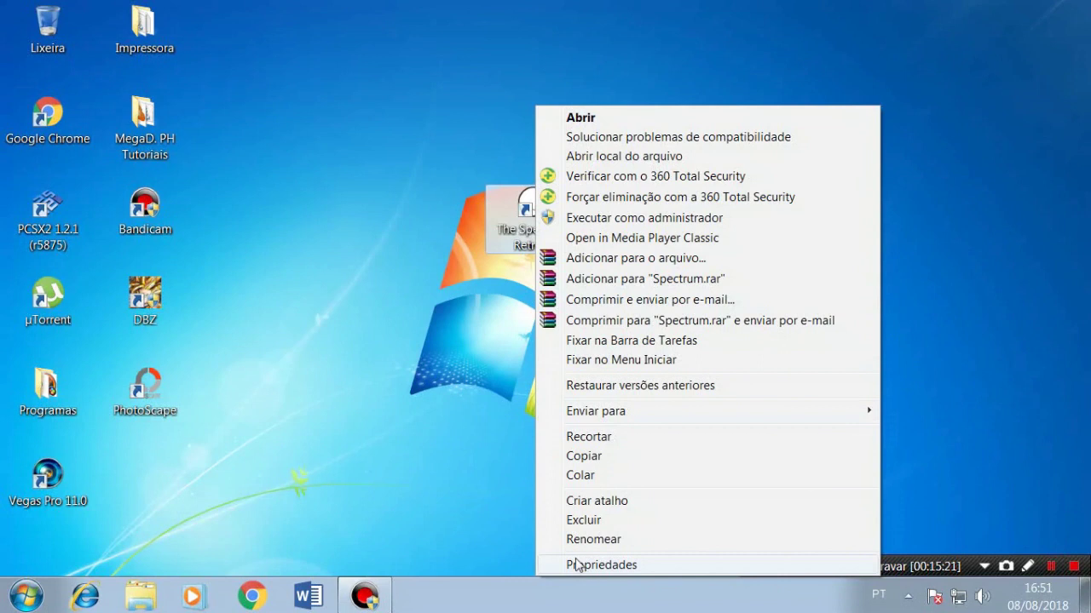
left_click(577, 564)
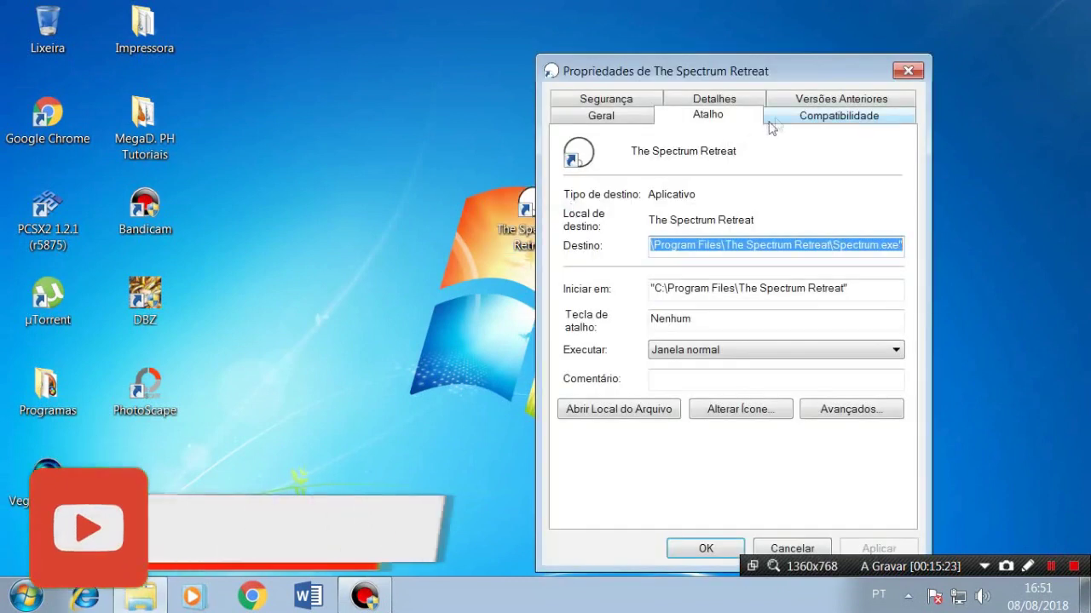
left_click(770, 119)
left_click(628, 460)
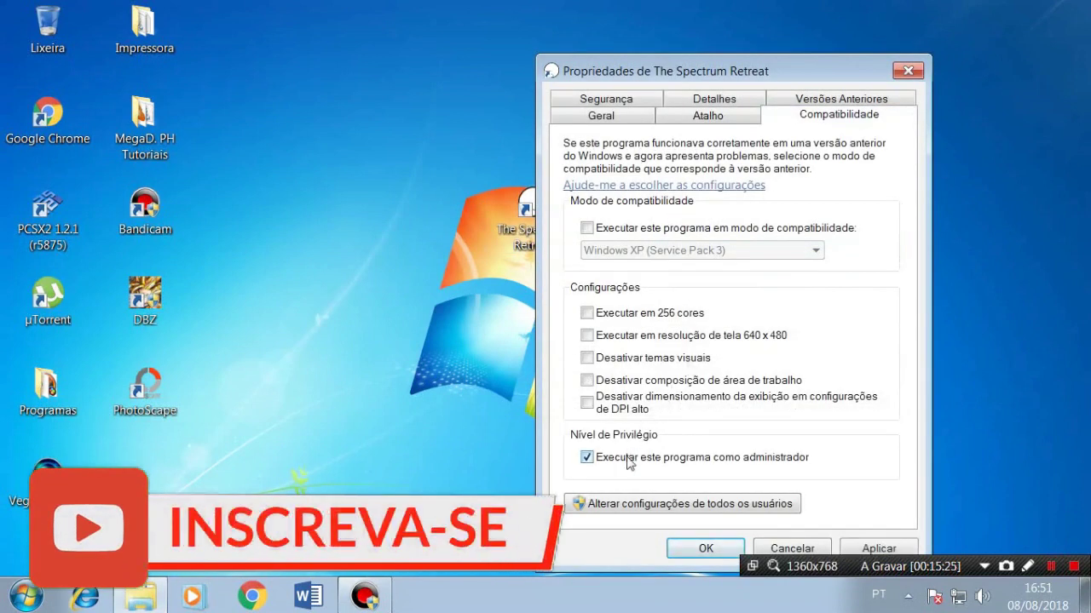
left_click(706, 548)
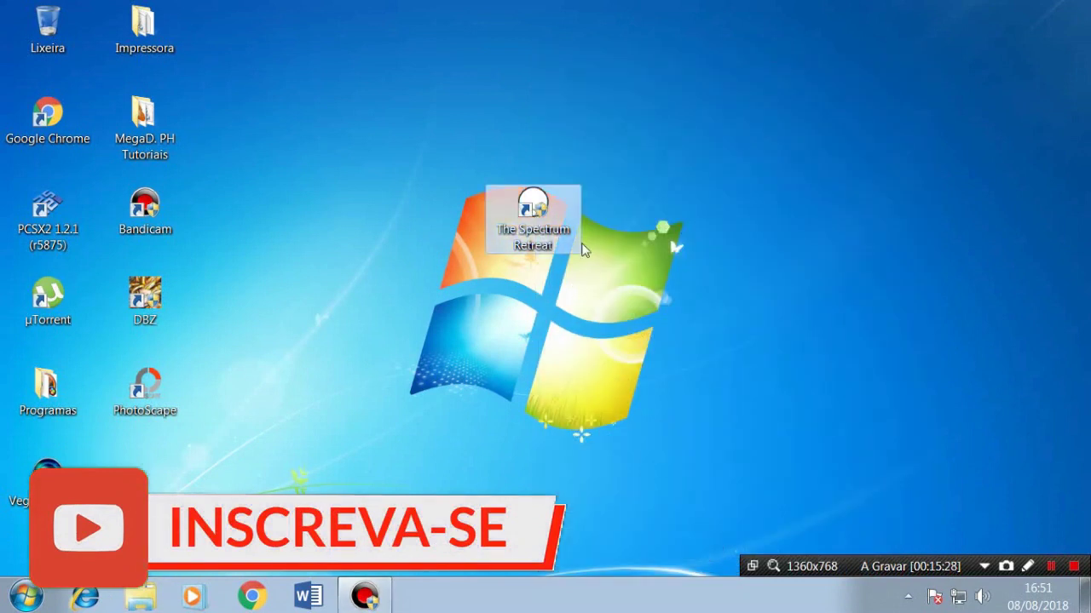
left_click_drag(552, 229, 162, 476)
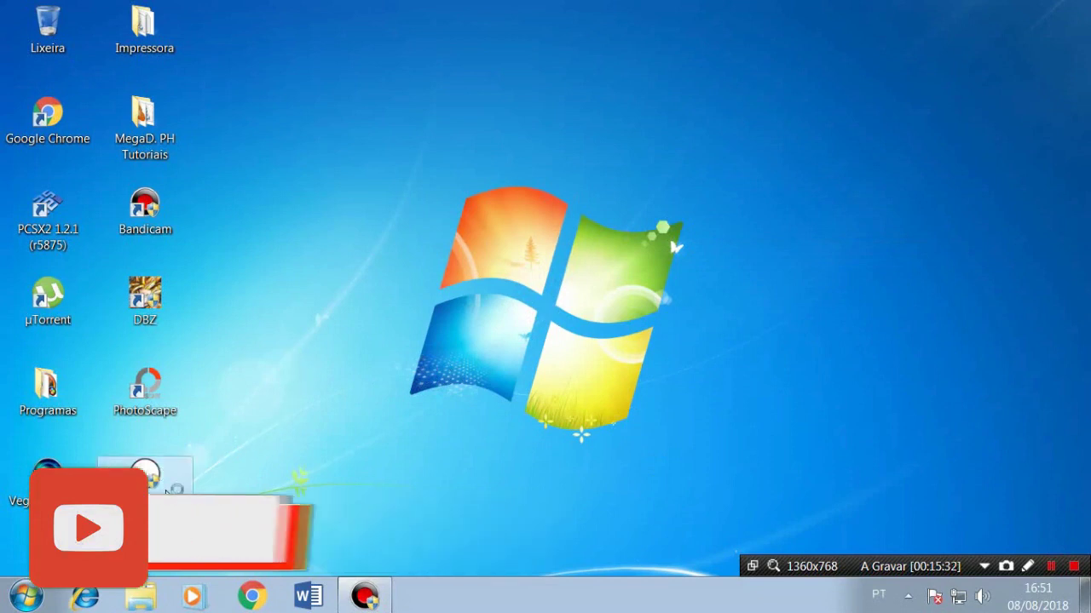
left_click(275, 401)
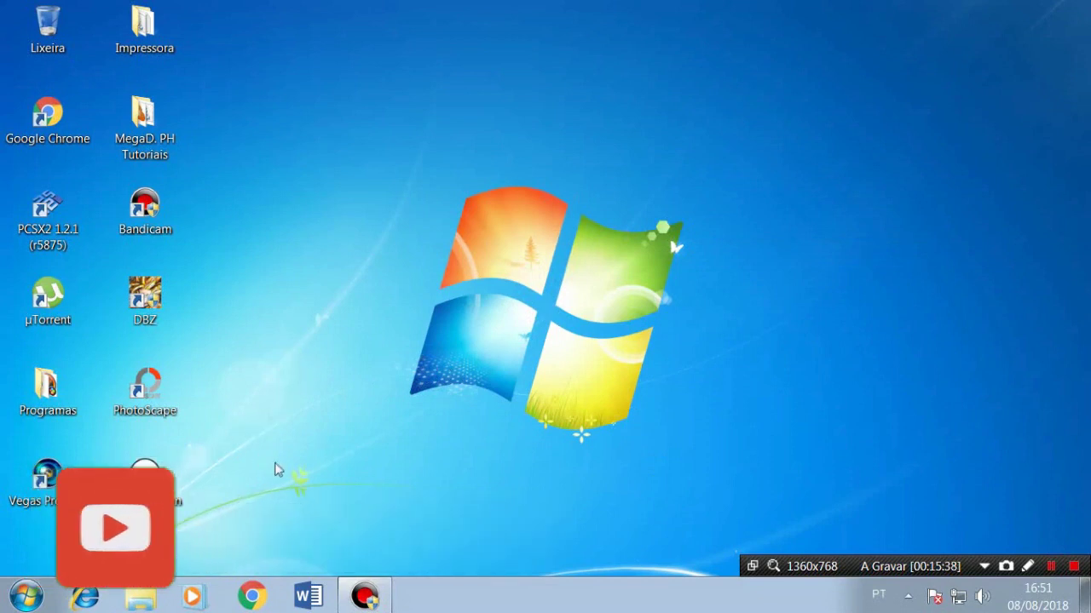